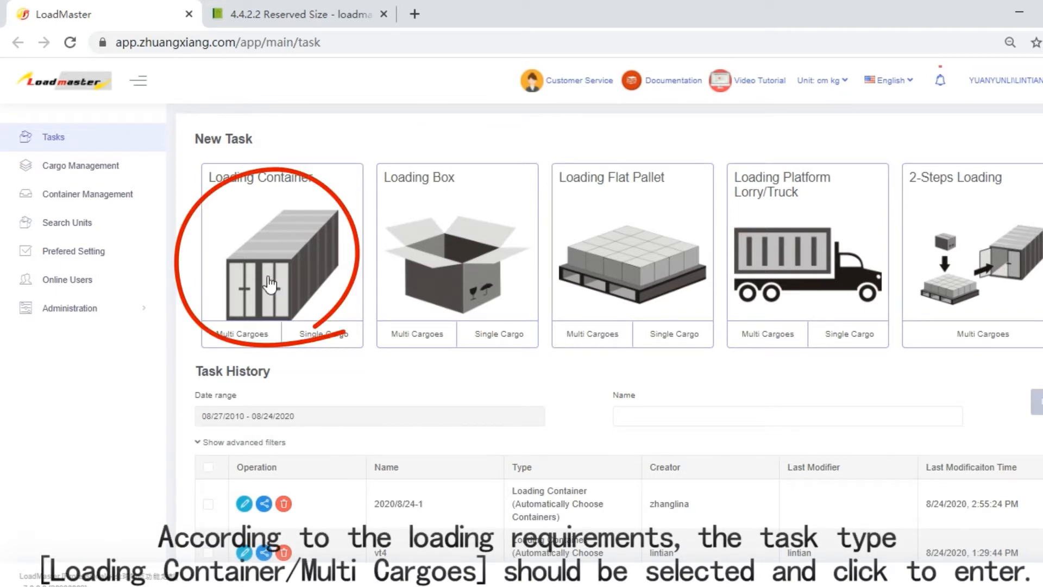
- Create a Loading Container task for multi cargoes, name it vt5, and proceed to the cargo stage
click(231, 336)
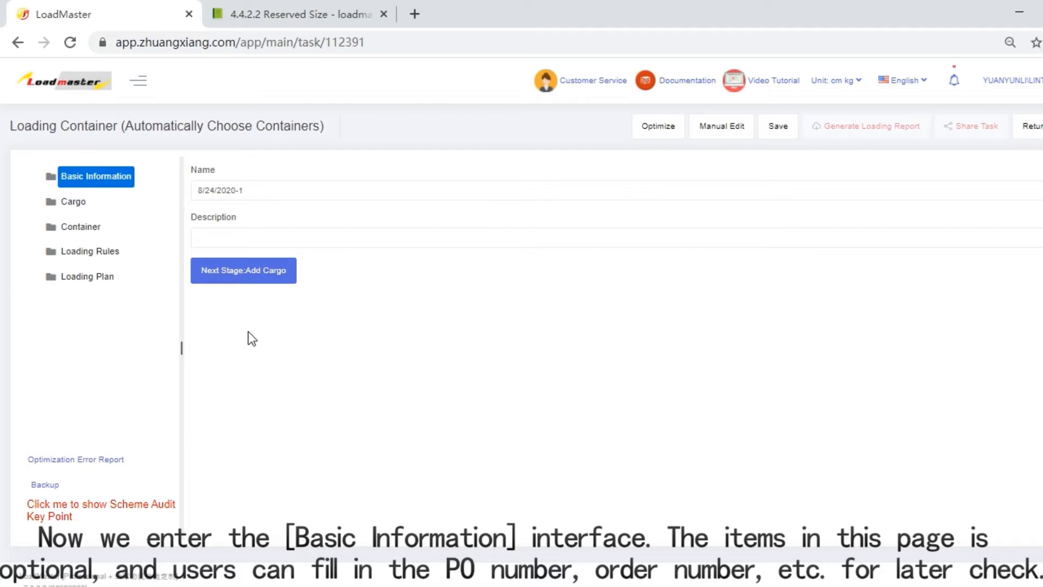
drag(282, 186, 192, 186)
text(vt5)
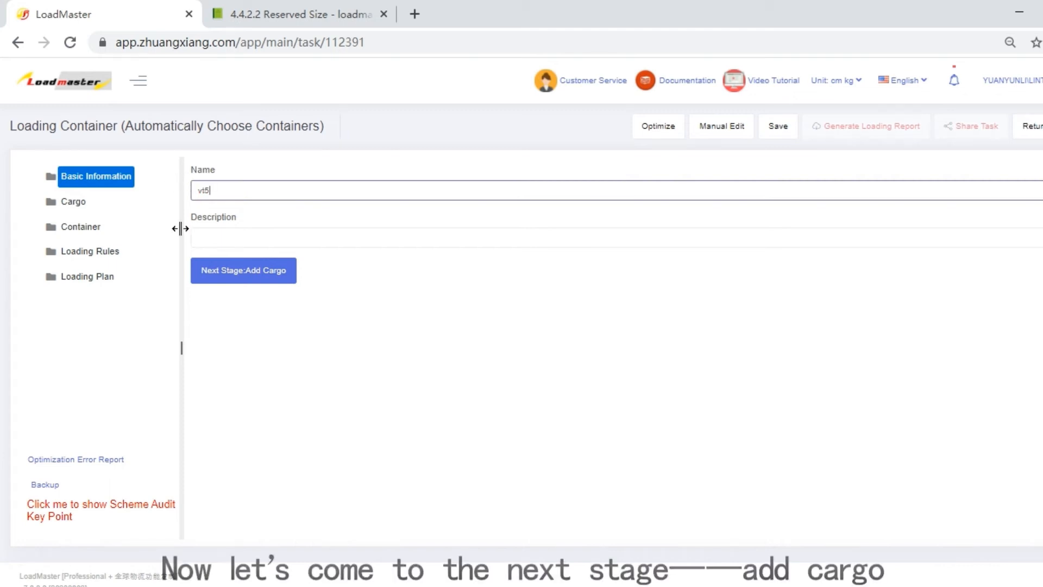
click(213, 271)
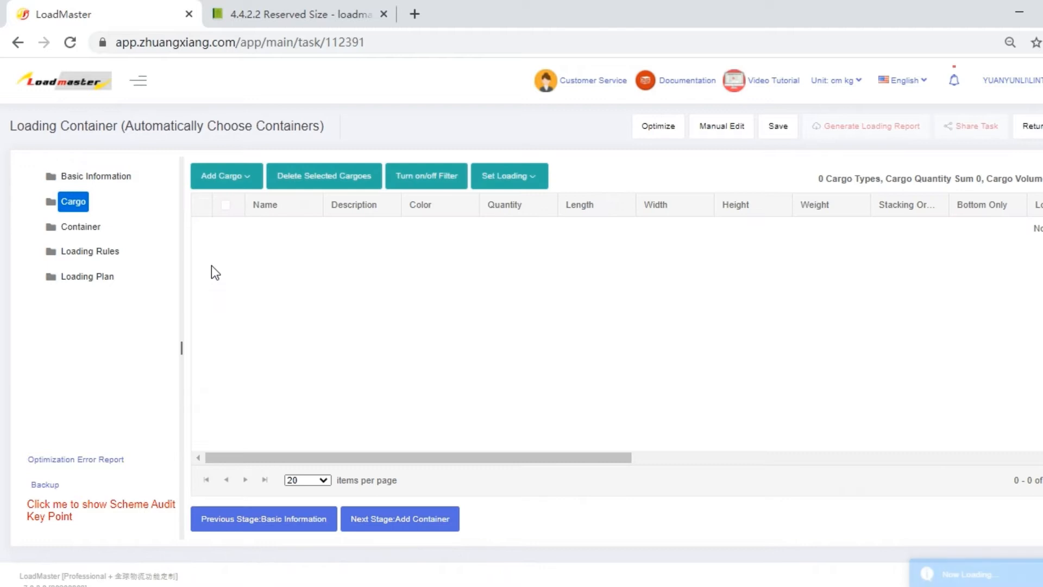
- Download the Excel template for importing cargo and open the downloaded file in Excel
click(242, 176)
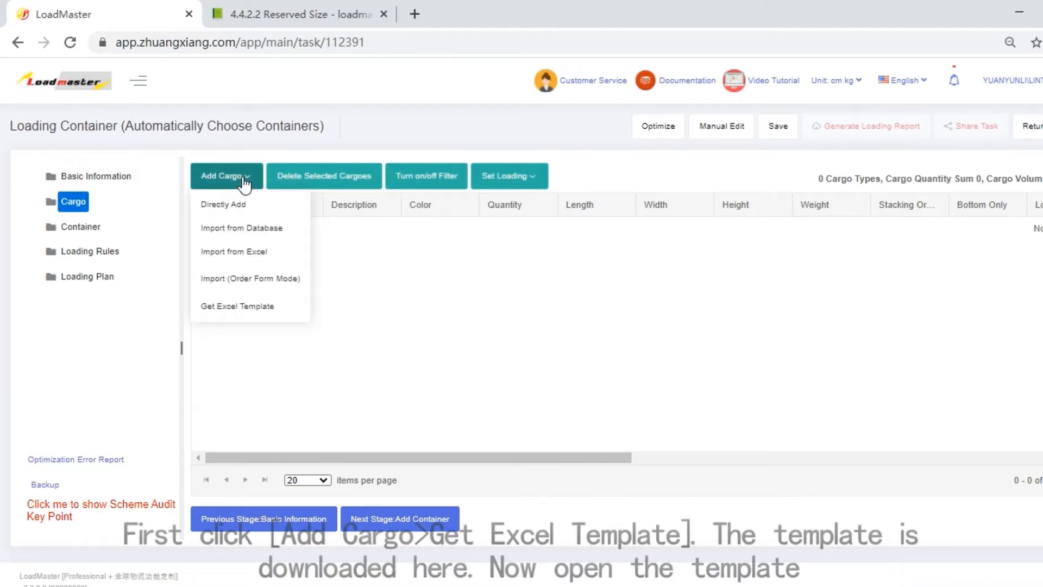
click(247, 302)
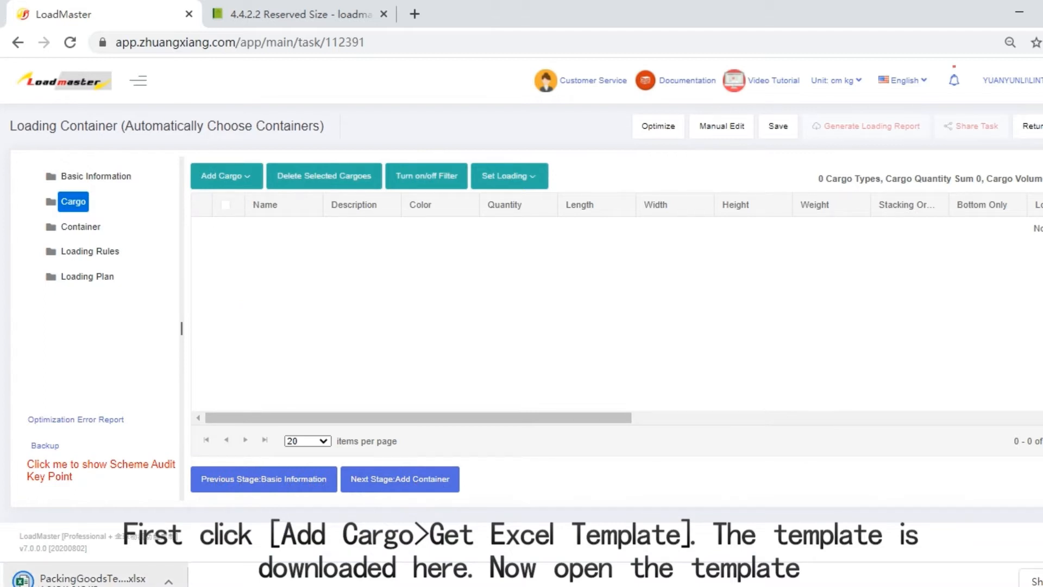
click(93, 580)
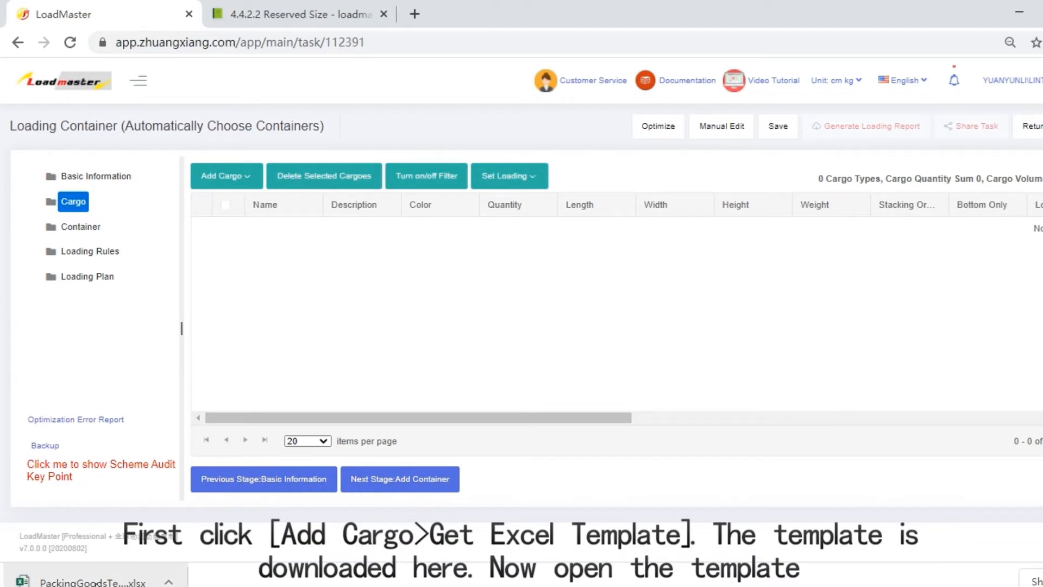
click(94, 582)
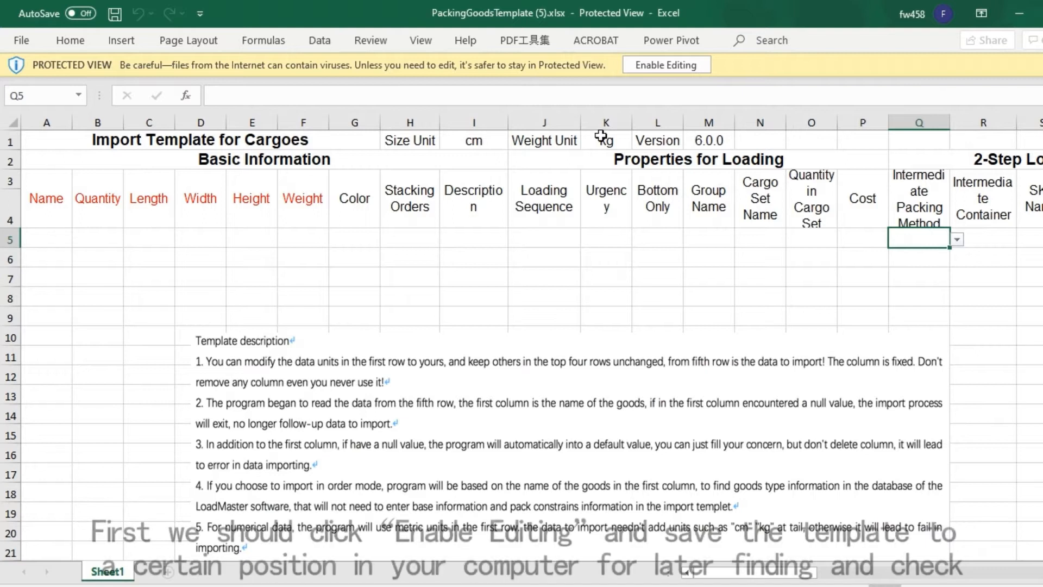
- Enable editing of the template and save a copy to the desktop folder (桌面) as PackingGoodsTemplate (5)
click(680, 68)
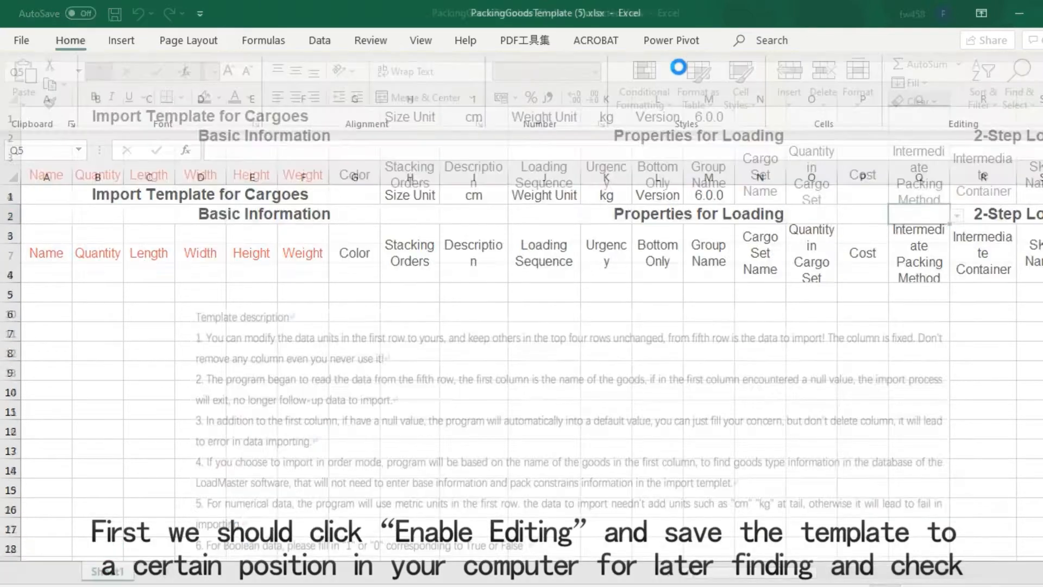
click(20, 42)
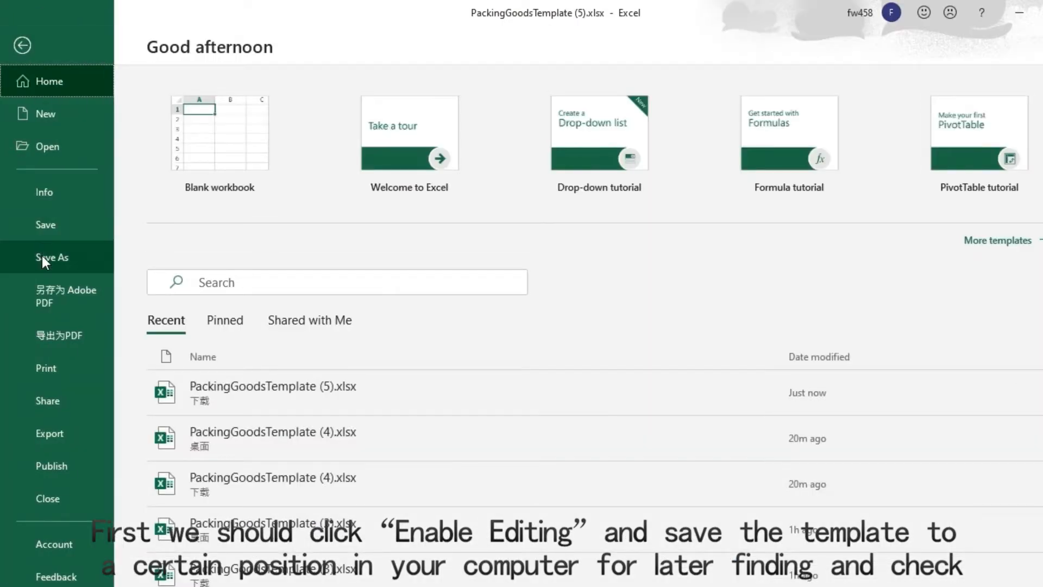
click(43, 257)
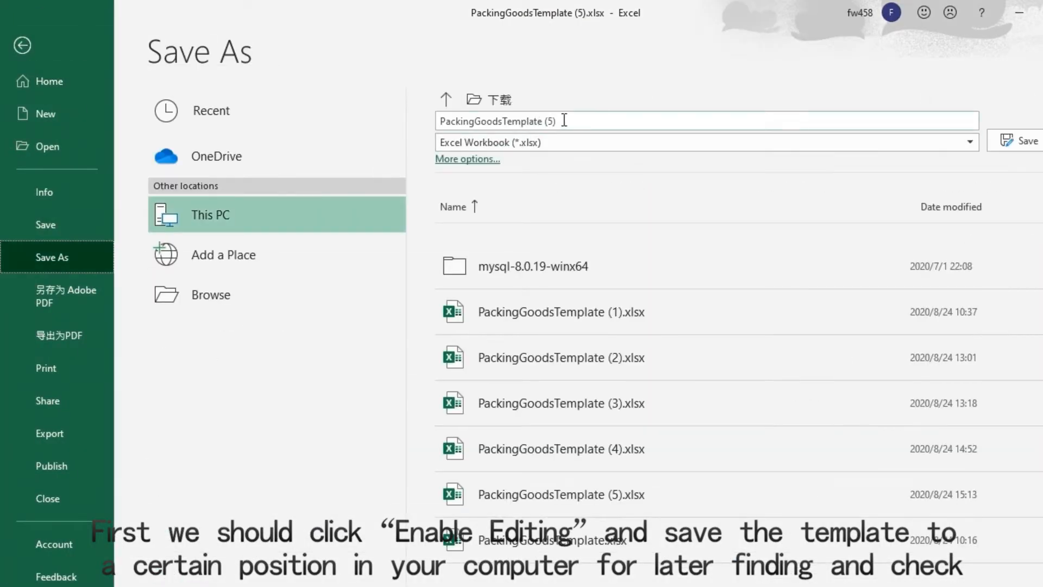
click(451, 100)
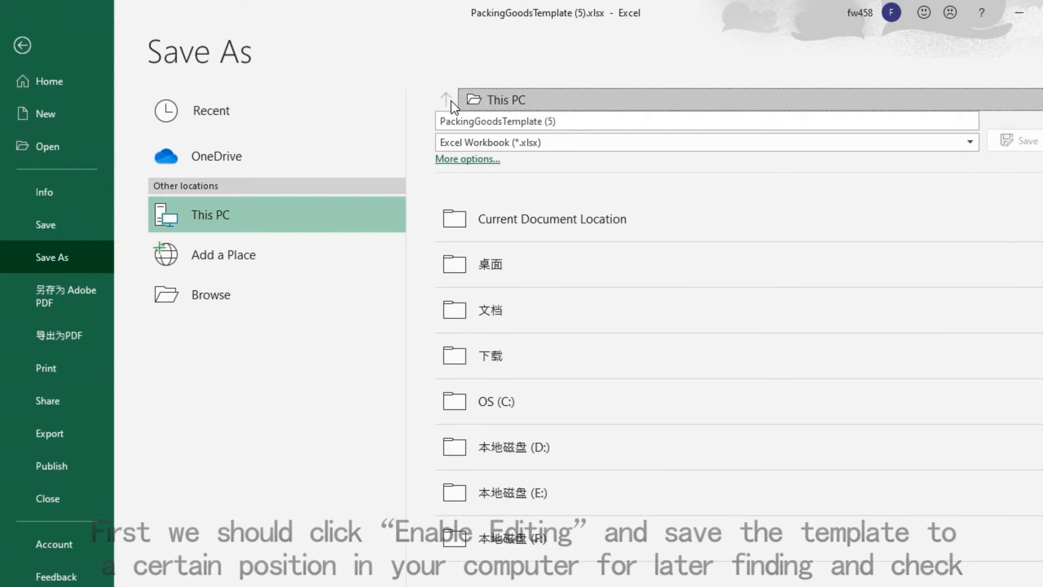
click(513, 255)
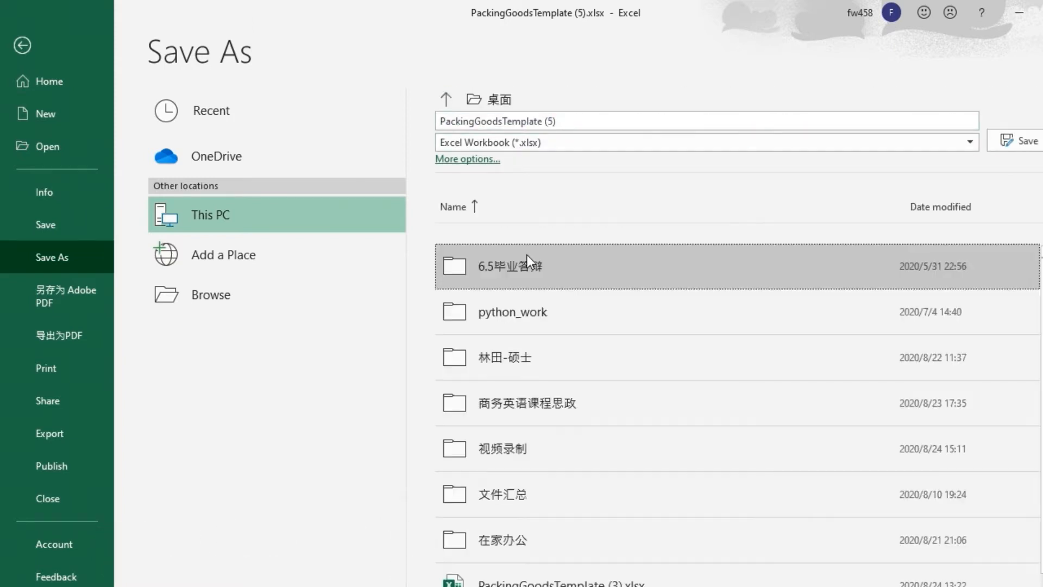
click(1008, 138)
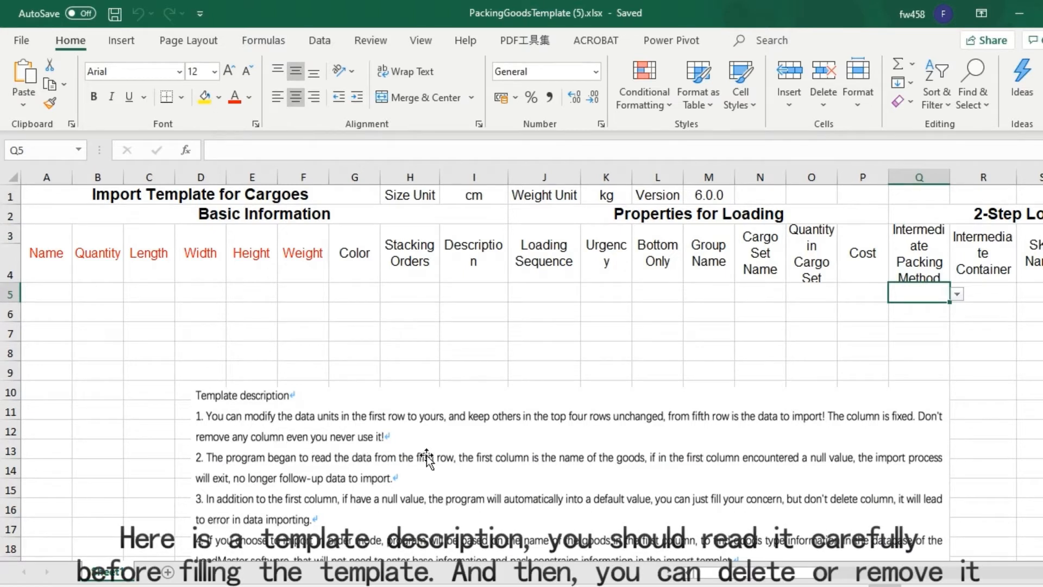
- Delete the template description picture below the cargo rows
click(427, 459)
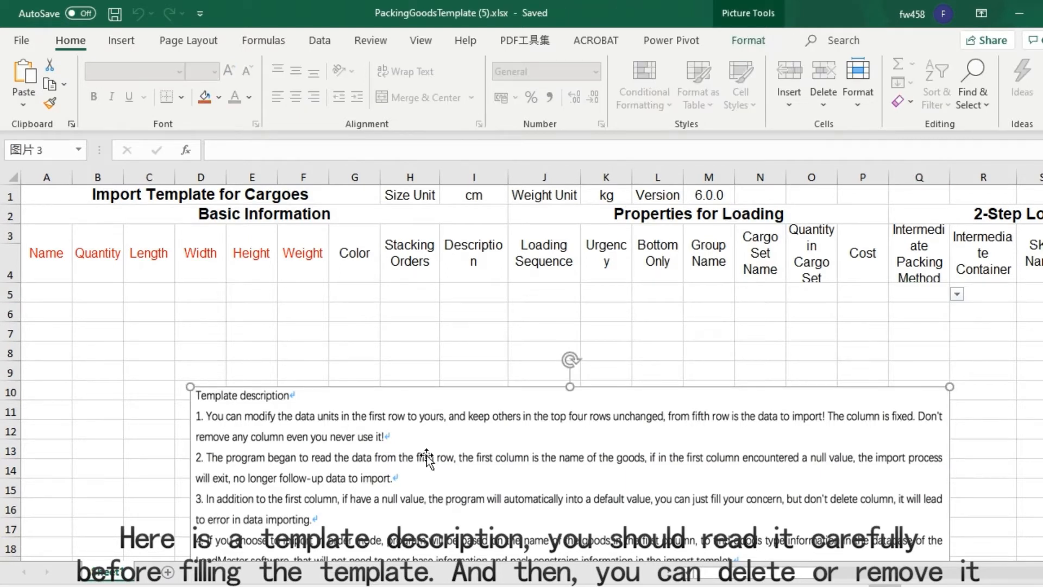
key(Delete)
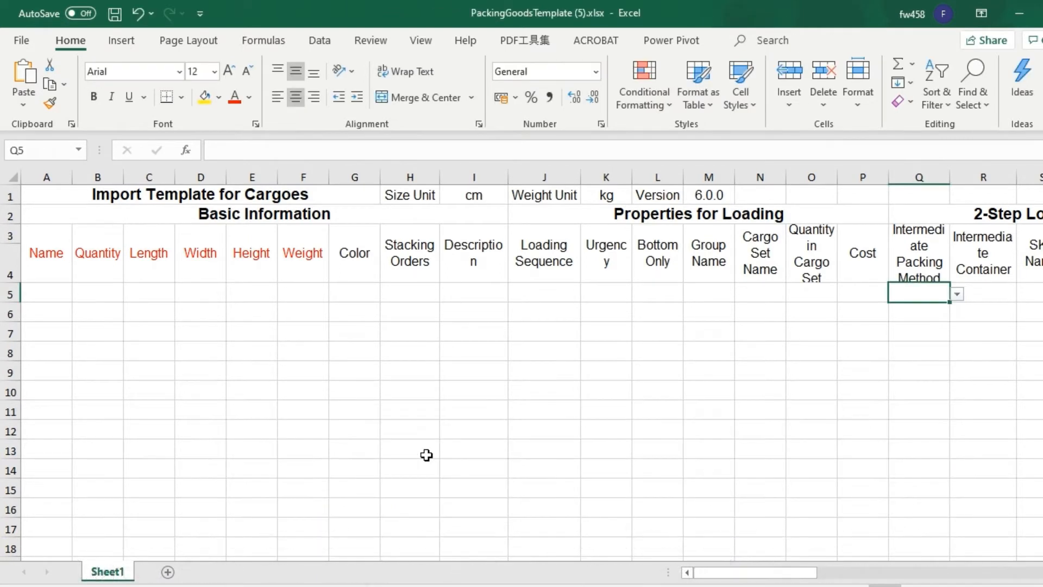
- Copy the name-to-weight data of cargoes A to F from the WPS tutorial document and paste it into the Excel template at A5
click(64, 292)
mouse_move(195, 586)
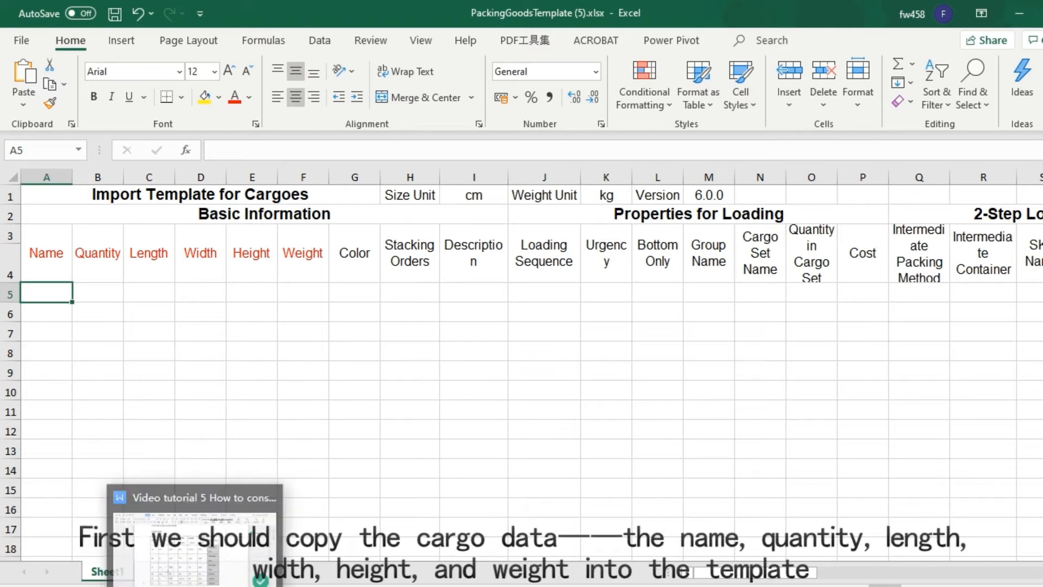
click(195, 547)
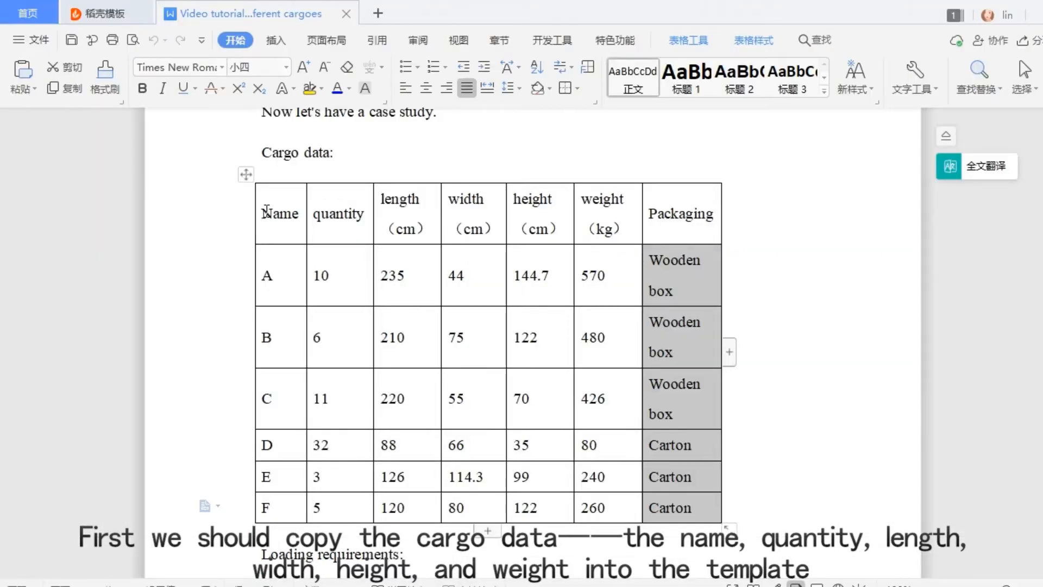
drag(263, 260, 614, 511)
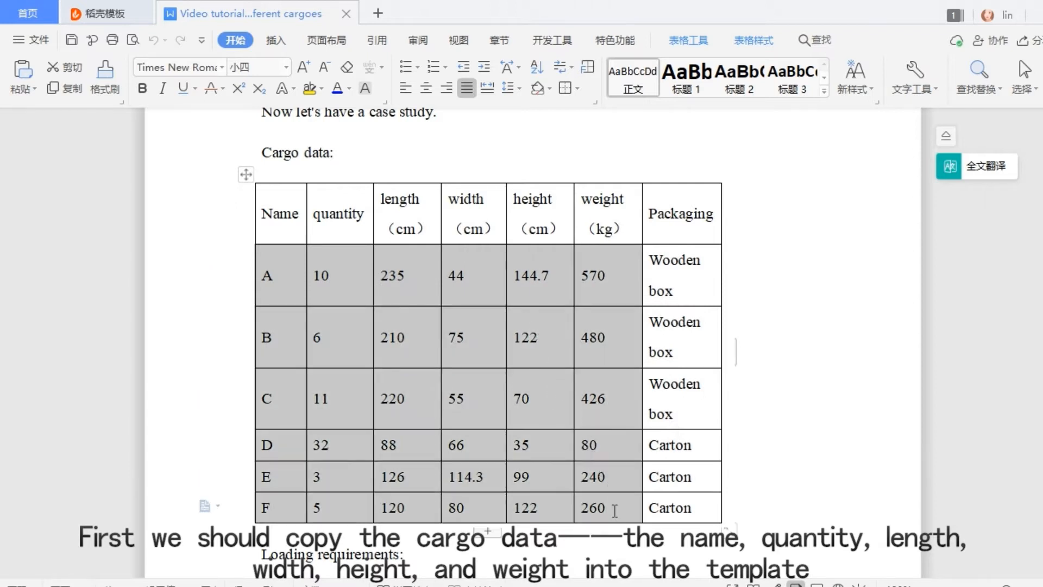
key(ctrl+c)
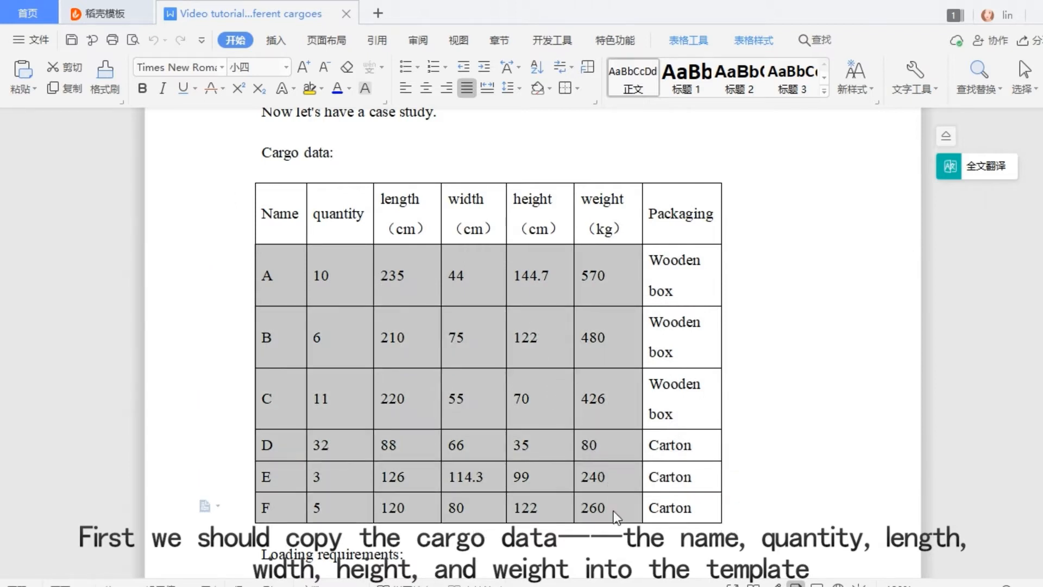
click(332, 586)
key(ctrl+v)
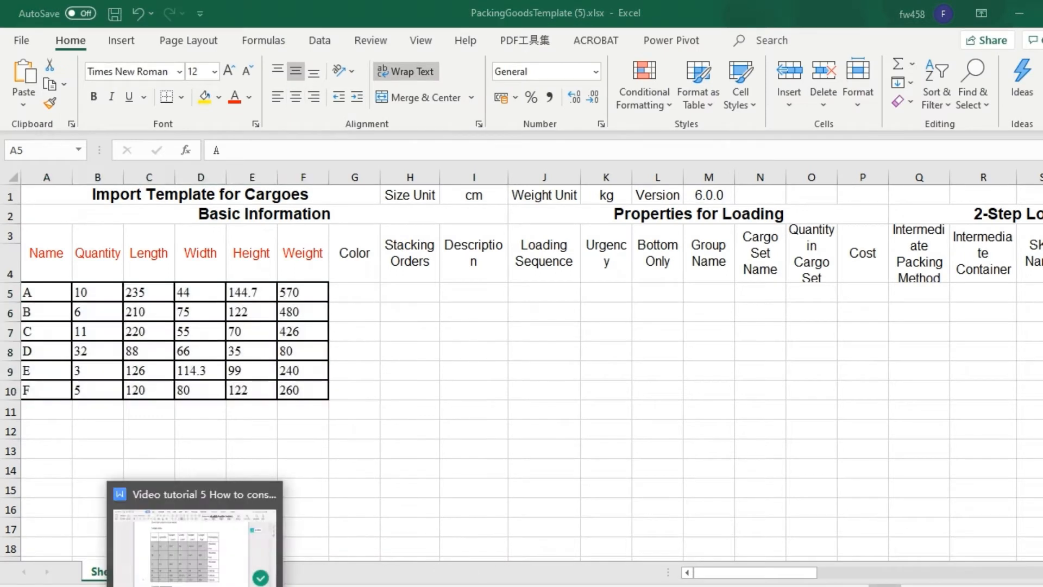
- Copy the Packaging entries from the WPS document into the Excel template's Description column starting at I5, and widen that column
click(231, 585)
drag(647, 259, 685, 508)
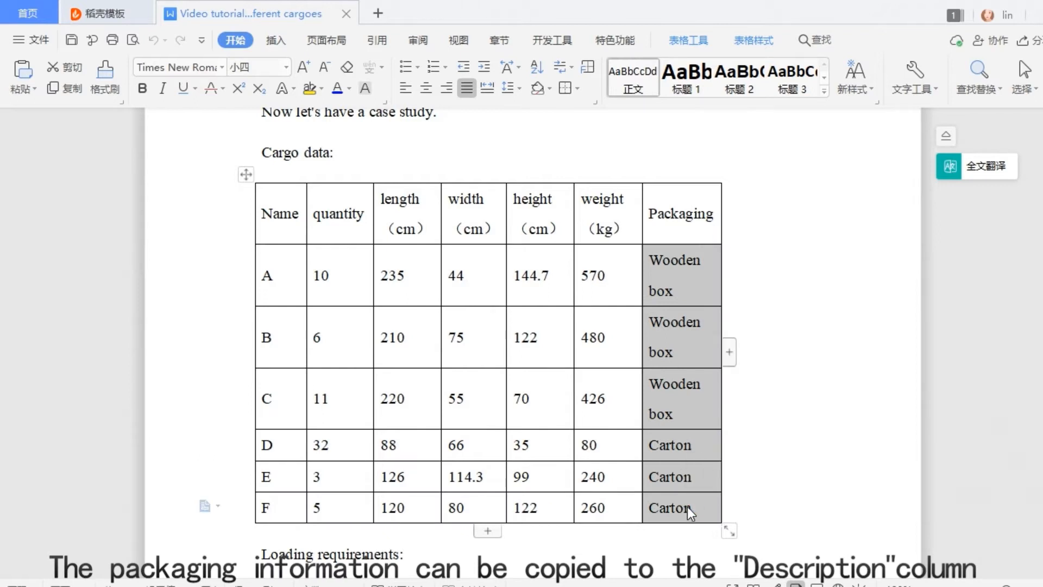
click(269, 585)
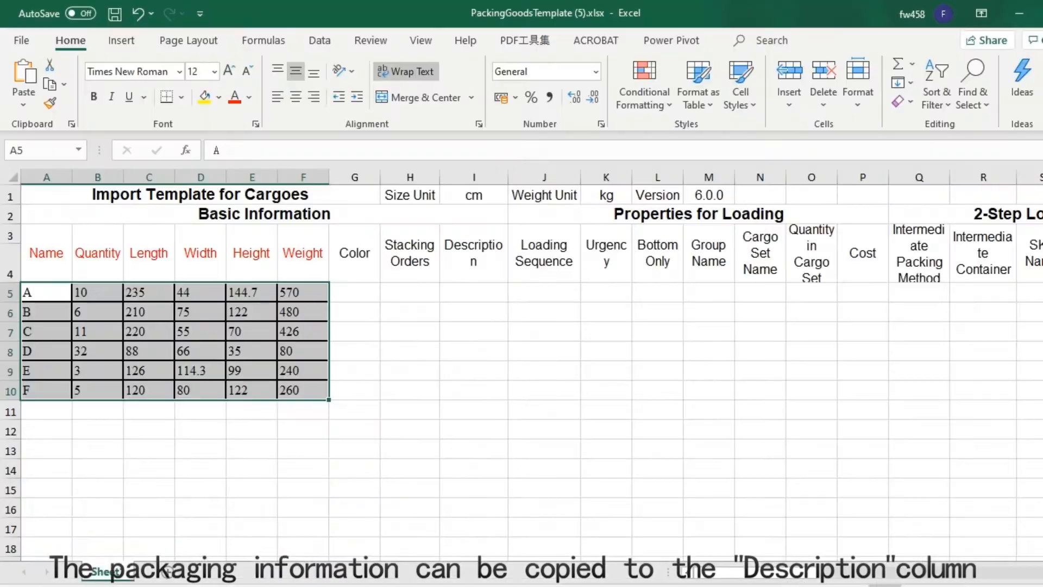
click(450, 288)
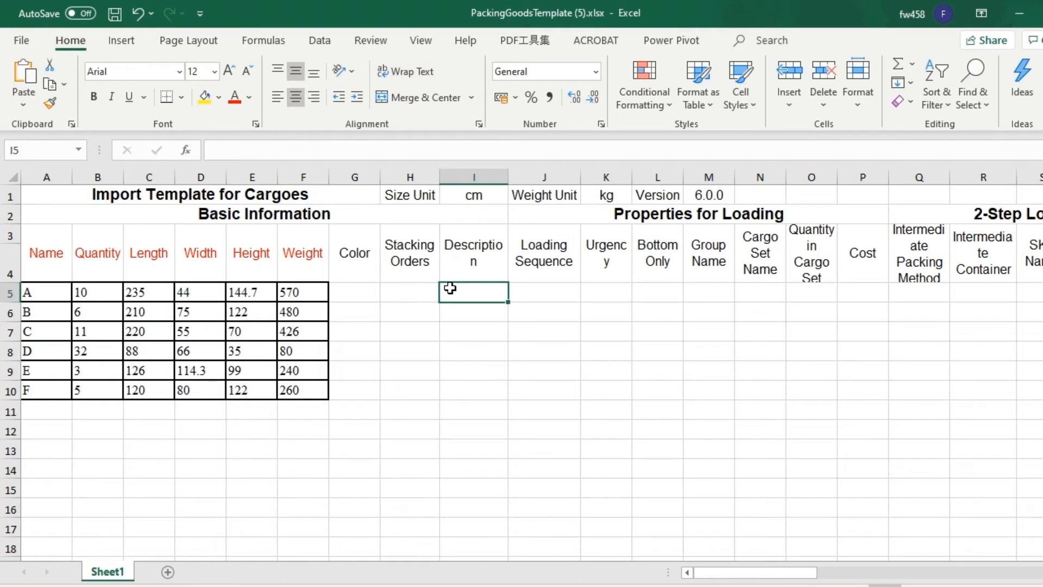
key(ctrl+v)
drag(506, 183, 539, 183)
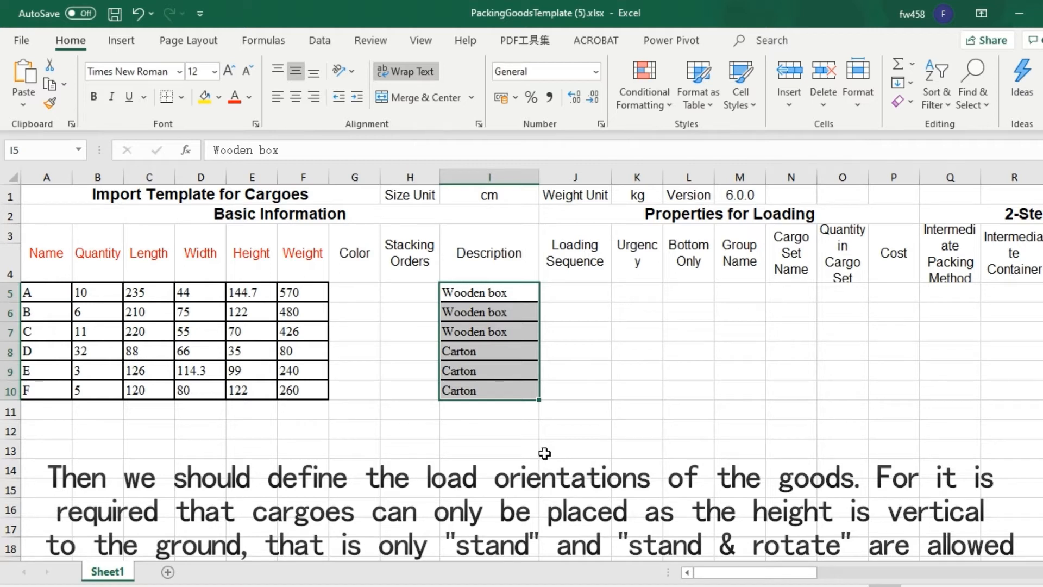
- Set Allow to 0 for Side, Side & Rotate, Lay, and Lay & Rotate on all six cargo rows
drag(807, 572, 914, 578)
click(625, 238)
click(844, 232)
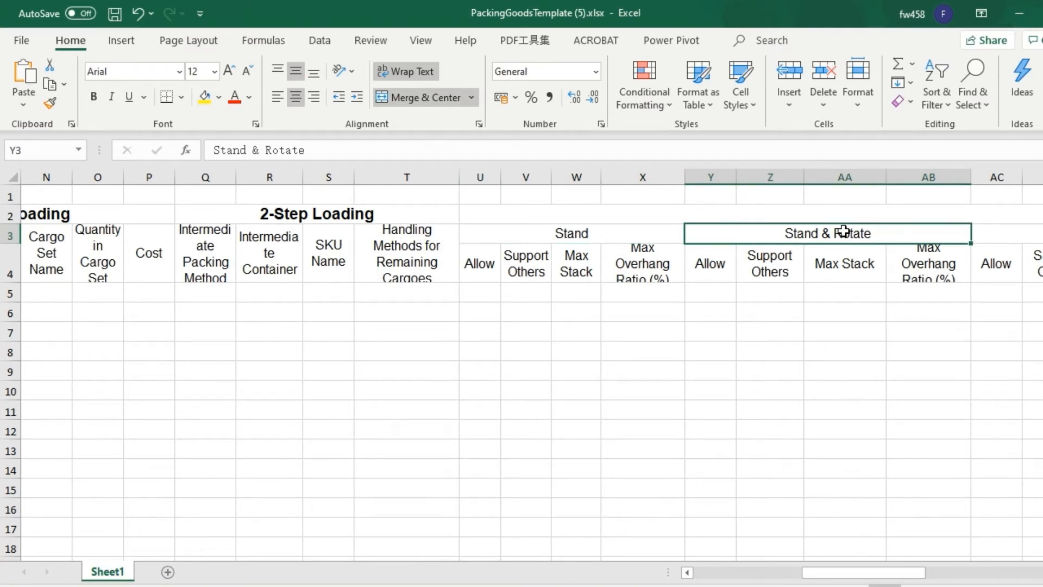
drag(864, 574, 943, 576)
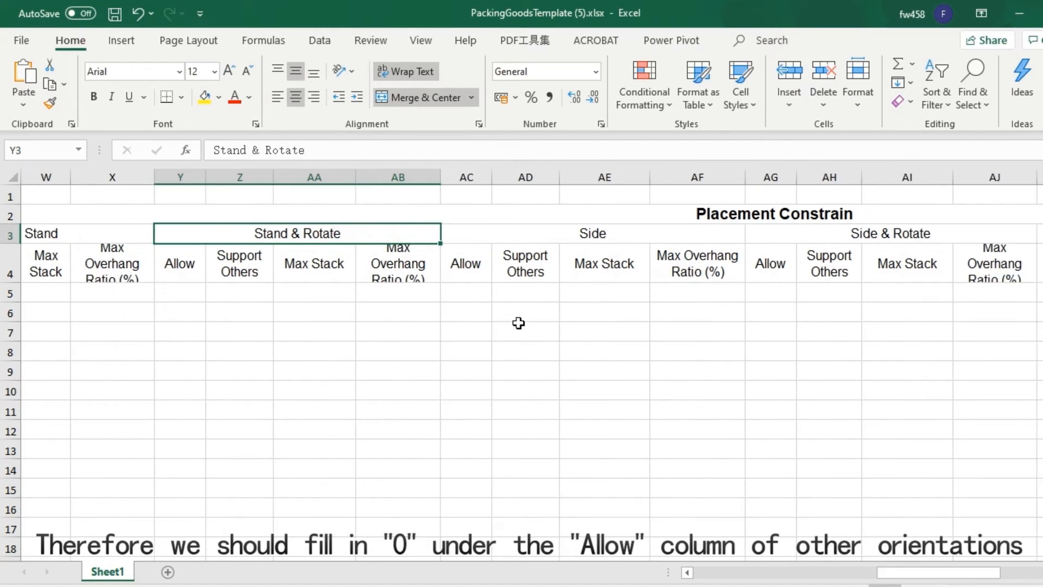
click(478, 290)
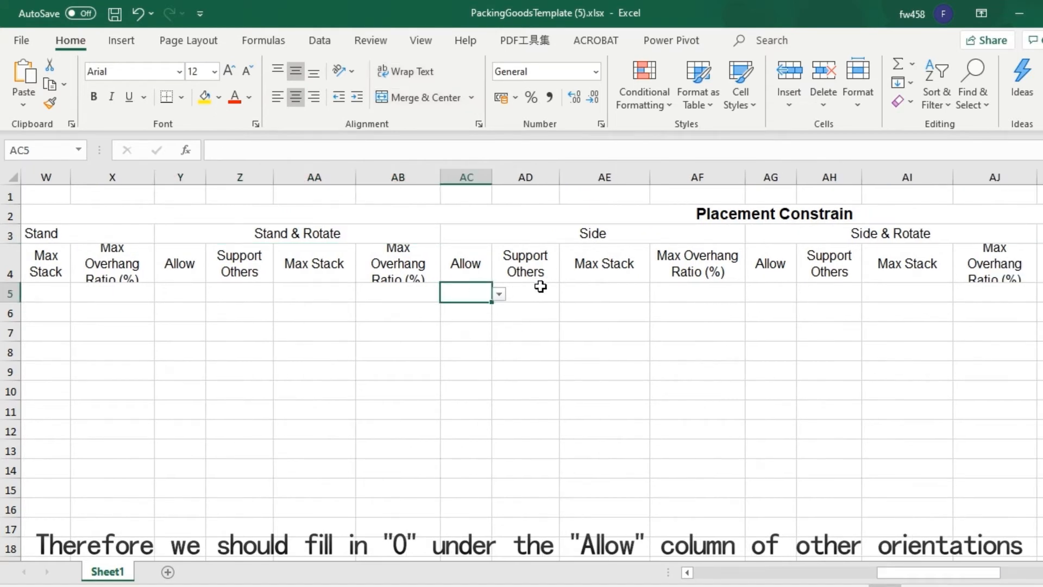
click(499, 293)
click(482, 310)
key(Return)
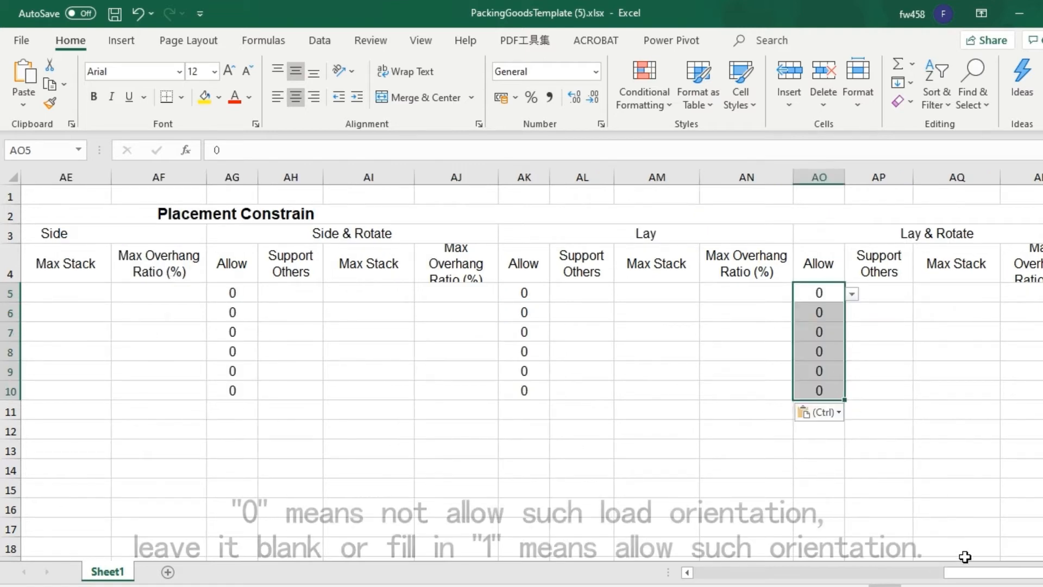
- Set Allow under Stand & Rotate to 1 for cargo A in row 5
drag(1003, 570, 885, 572)
click(326, 293)
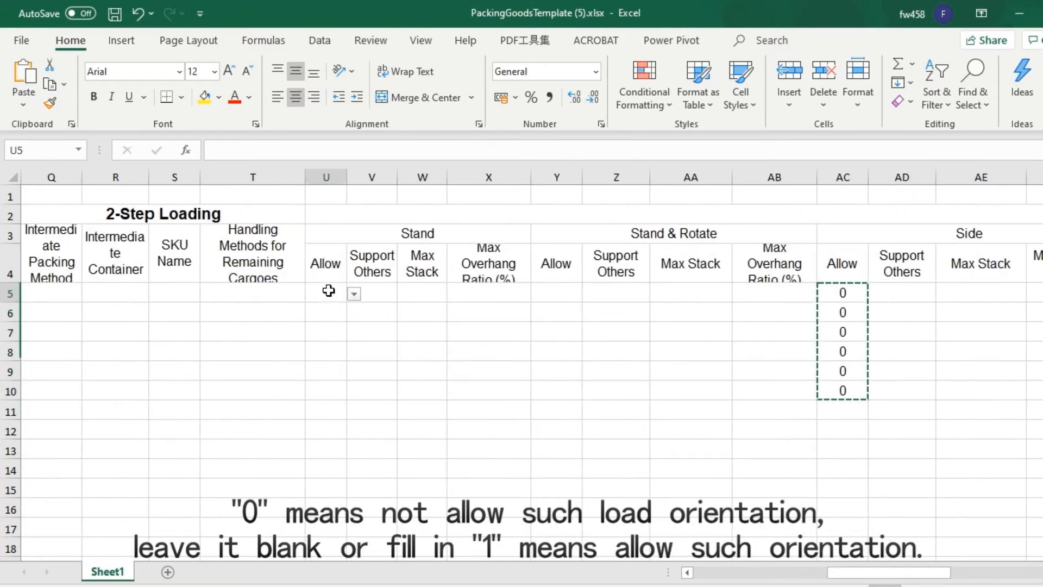
click(538, 295)
click(590, 297)
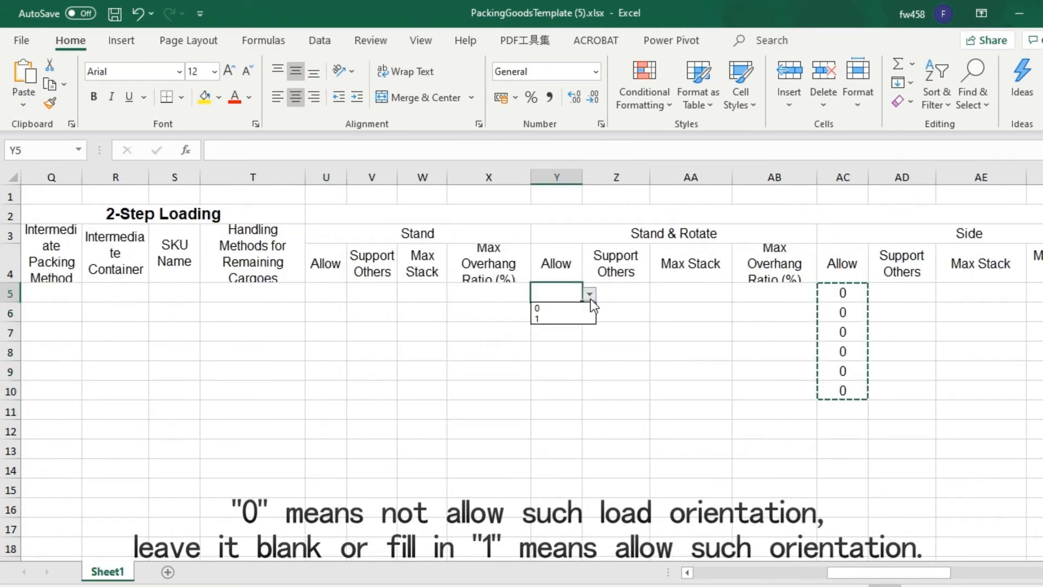
click(555, 317)
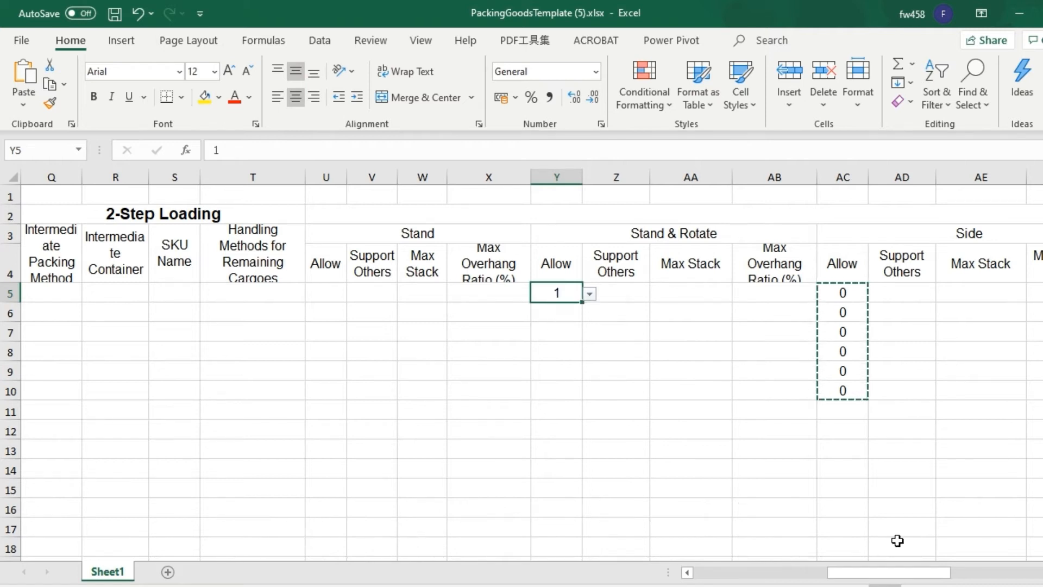
- Set the Stacking Orders value of the wooden box cargoes A, B and C to 20
drag(918, 580, 757, 583)
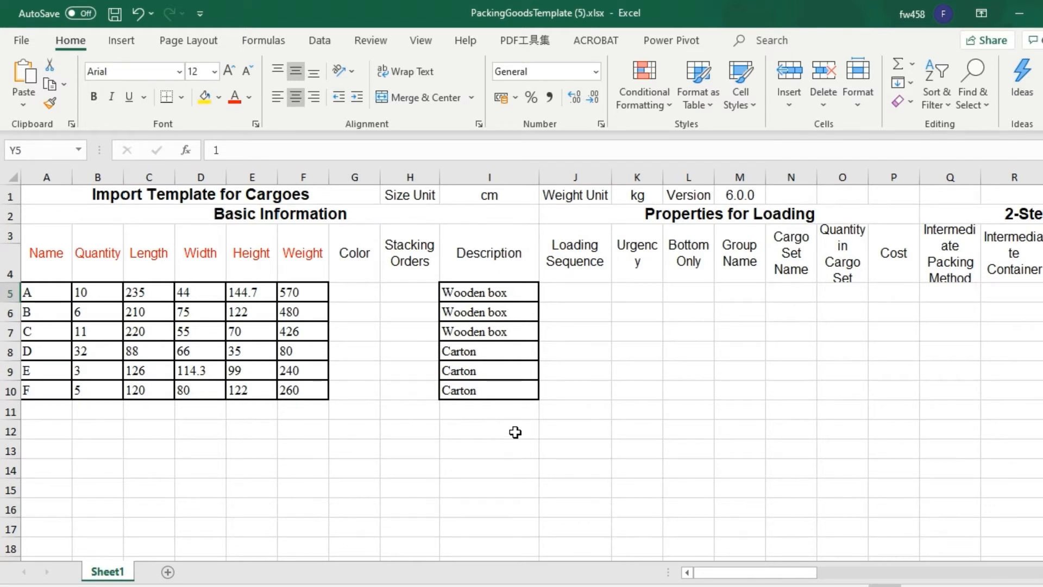
click(424, 259)
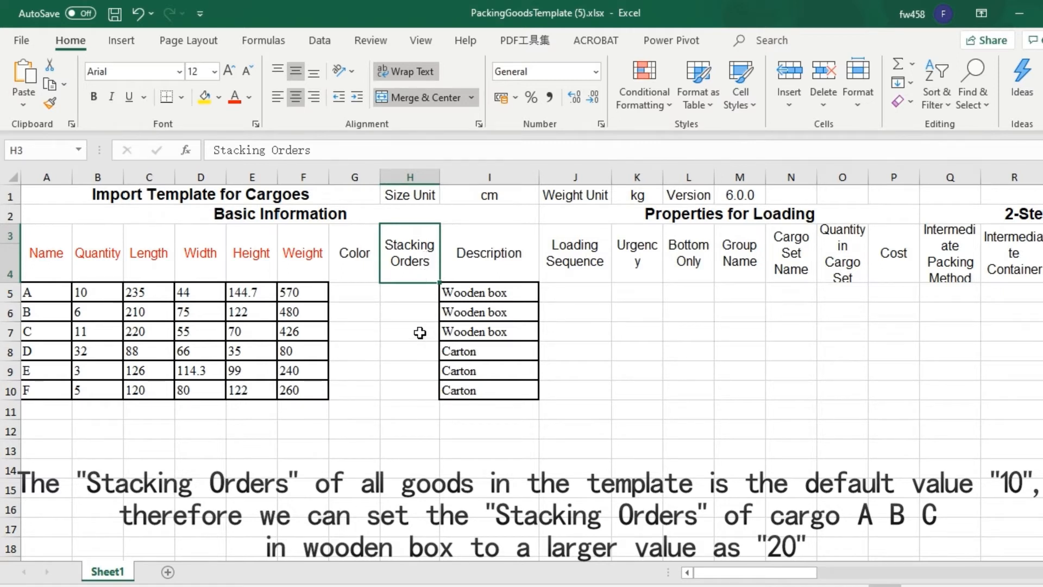
click(417, 294)
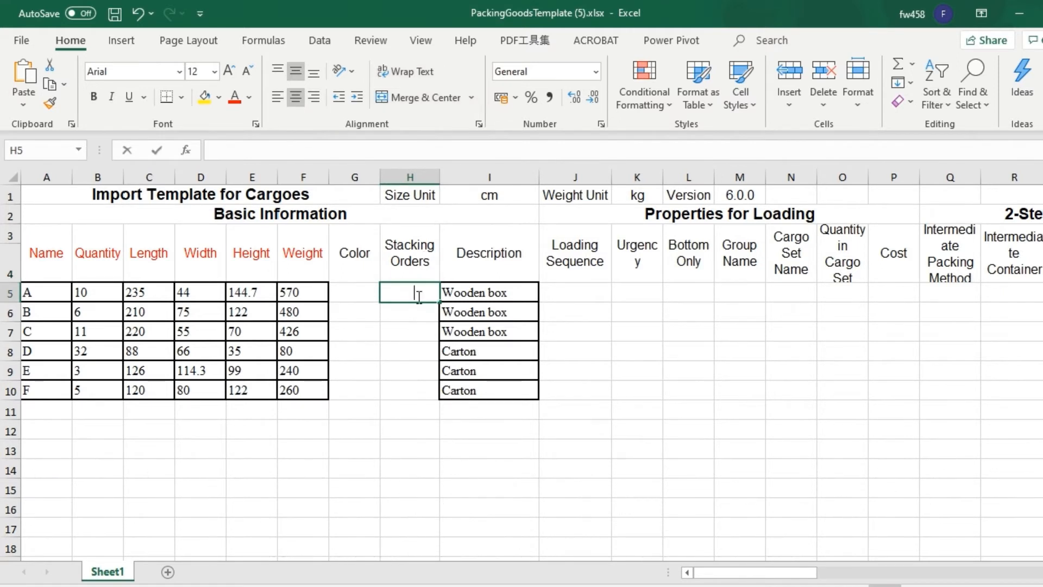
text(20)
click(419, 314)
text(20)
click(414, 331)
text(20)
- Set the Stacking Orders value of the carton cargoes D, E and F to 19
click(415, 351)
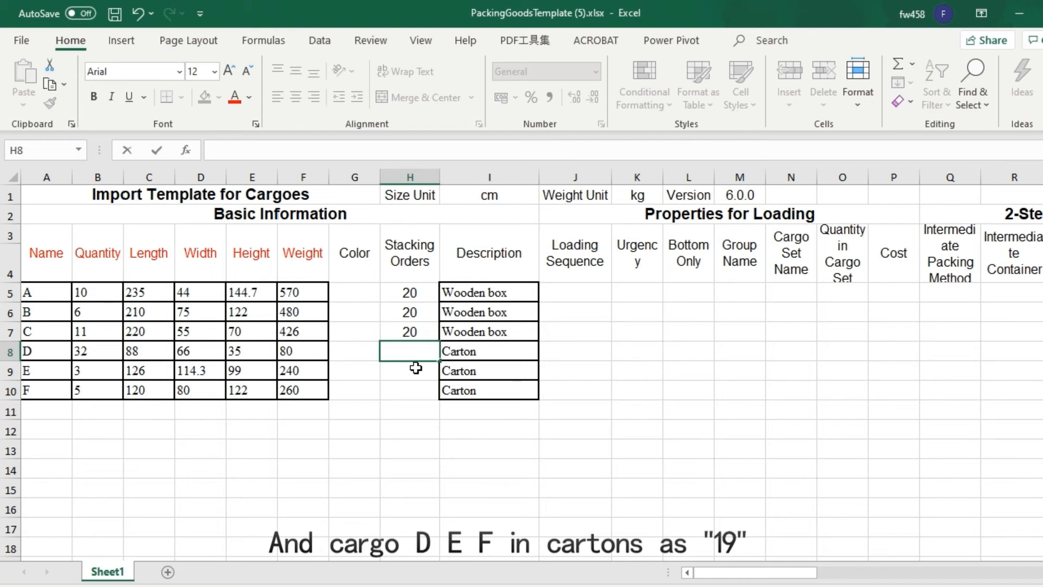
text(19)
key(Return)
text(19)
key(Return)
text(19)
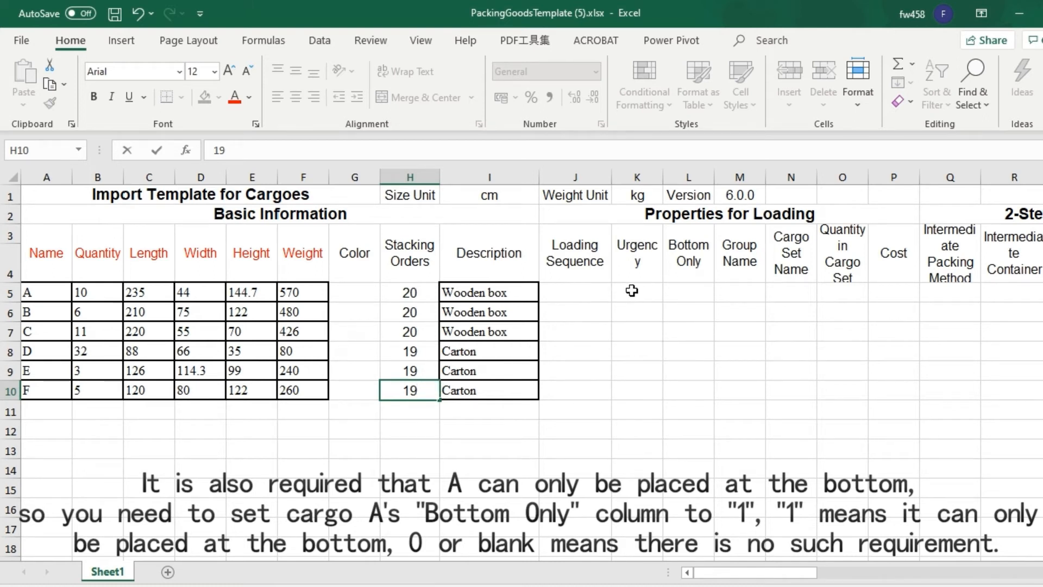
- Set Bottom Only to 1 for cargo A, and Support Others to 0 for cargo D under Stand and Stand & Rotate
click(684, 291)
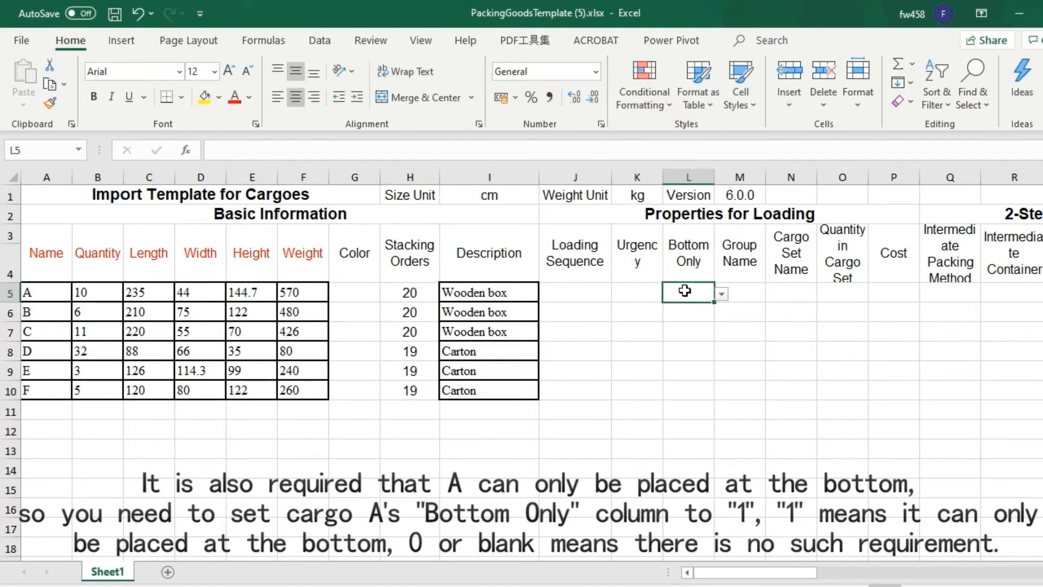
text(1)
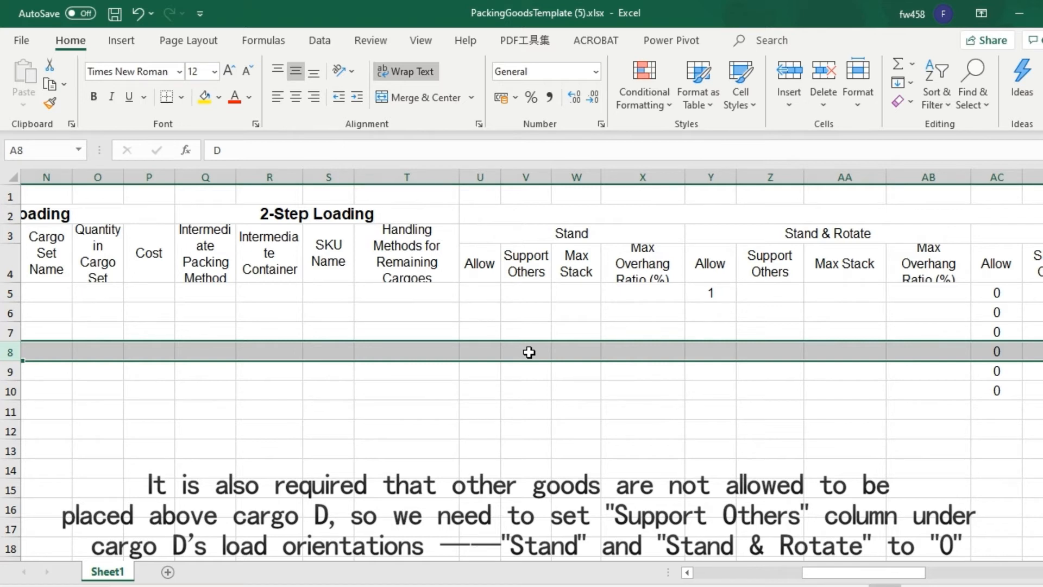
click(528, 353)
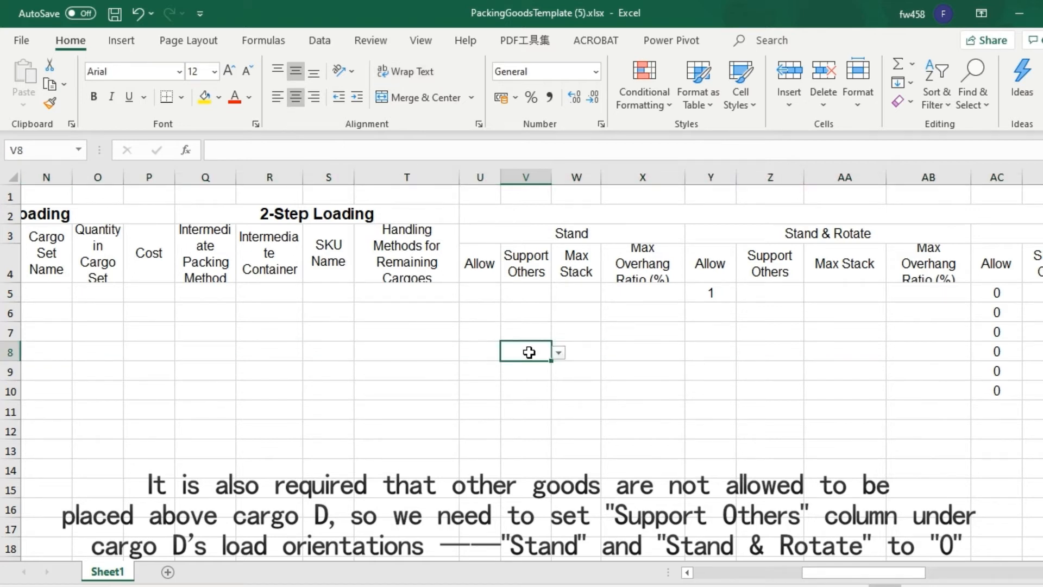
text(0)
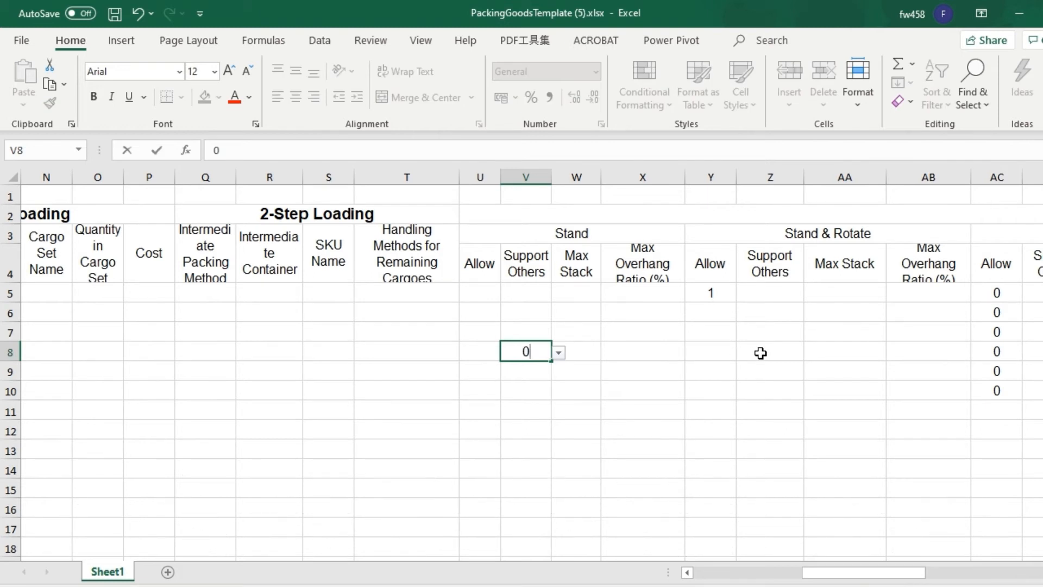
click(760, 353)
text(0)
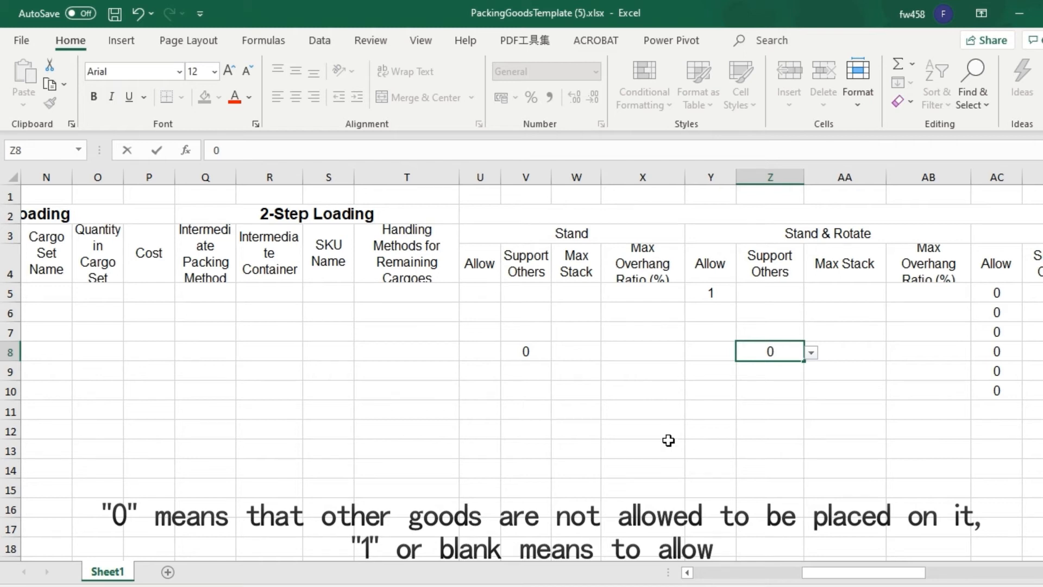
- Switch to the LoadMaster task and import the cargoes from the Excel file PackingGoodsTemplate (5).xlsx
drag(846, 578, 477, 555)
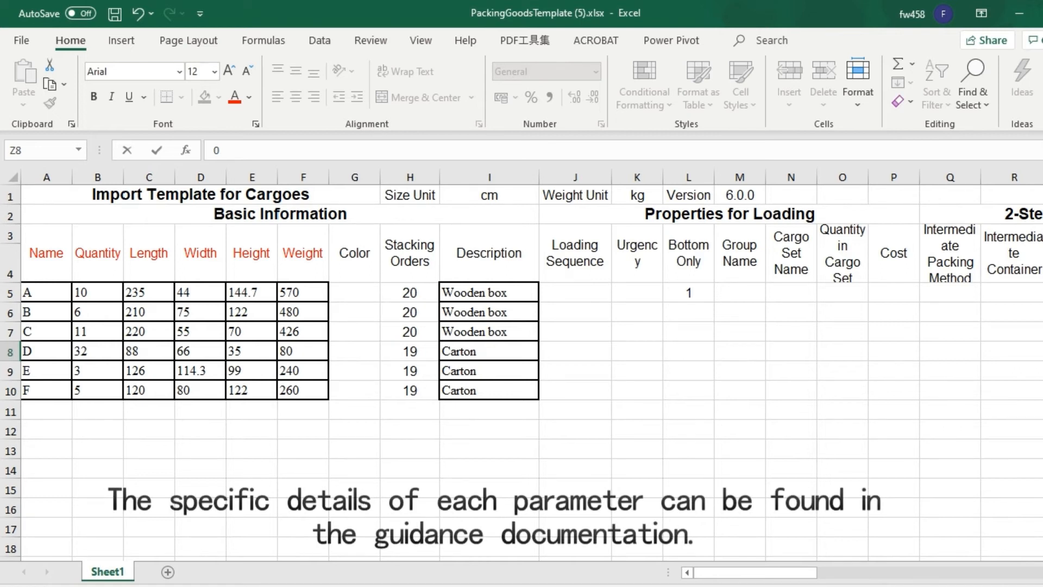
click(167, 585)
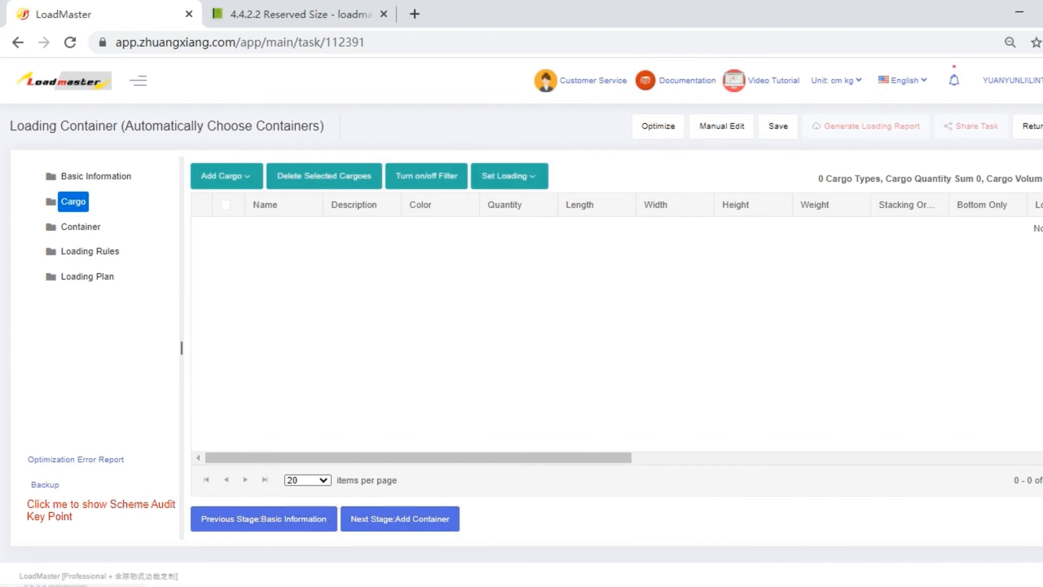
click(257, 577)
click(117, 14)
key(alt+F4)
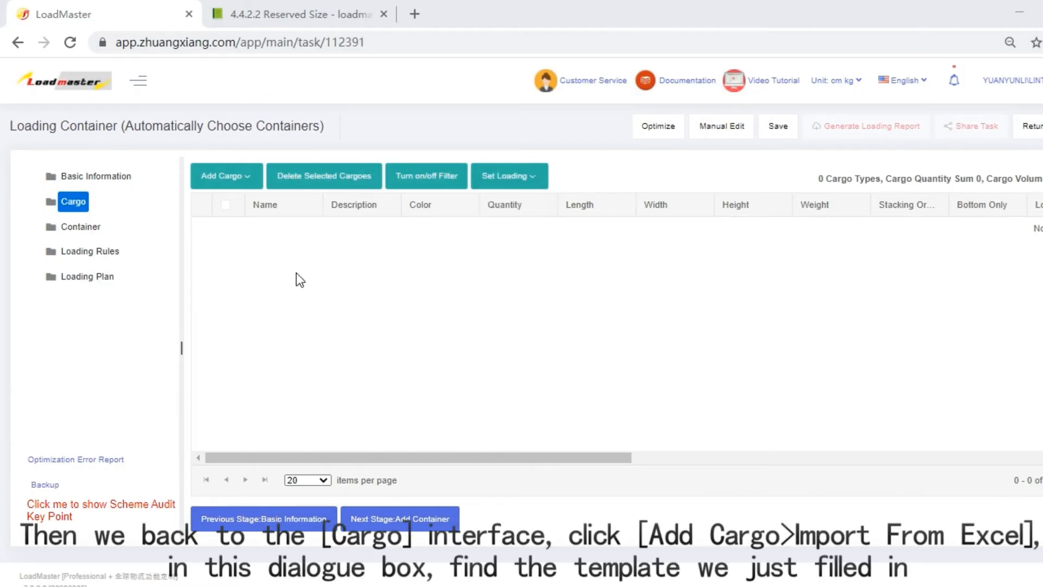
click(242, 176)
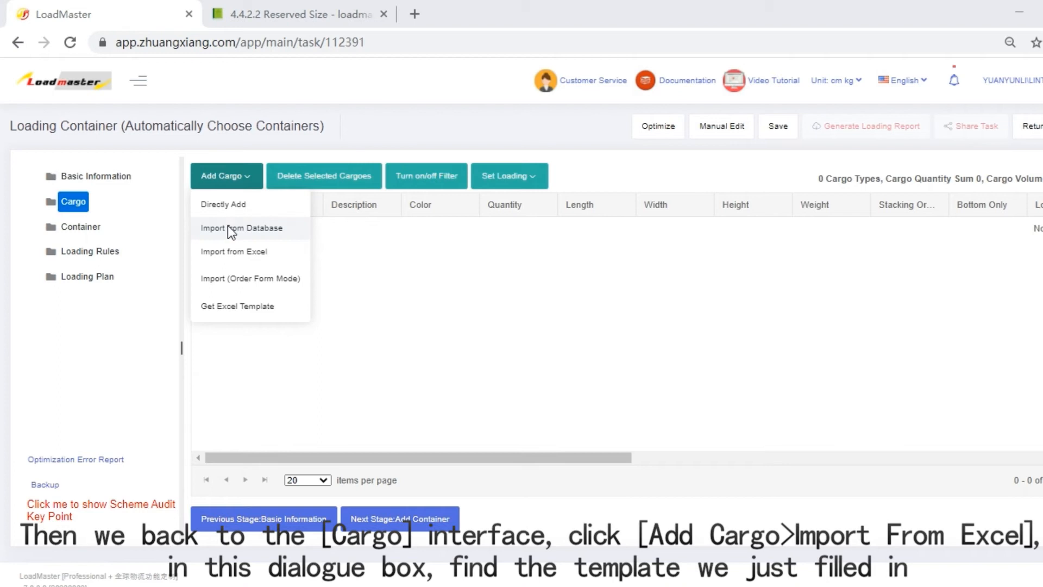
click(220, 256)
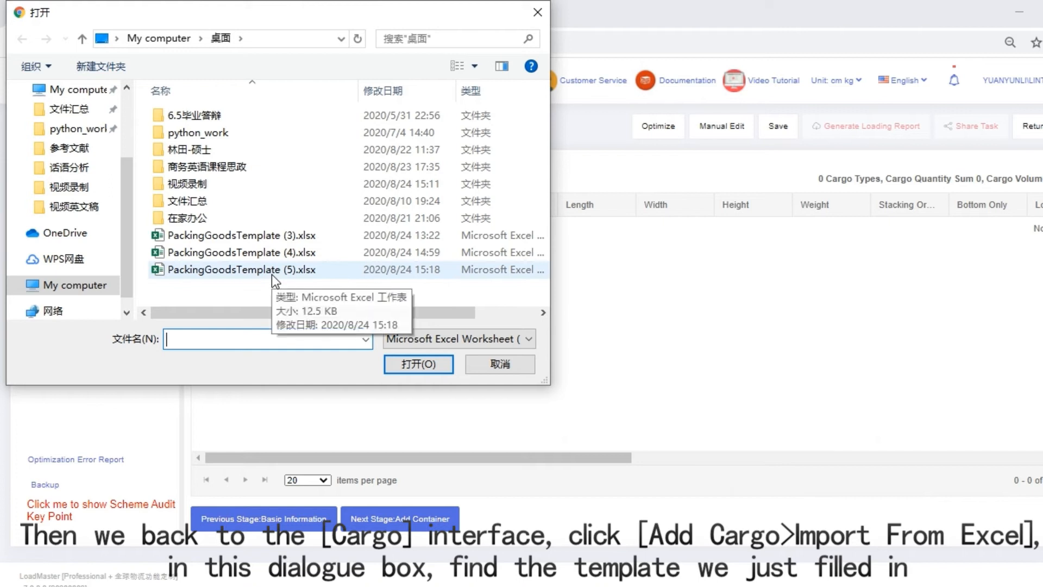
double_click(272, 275)
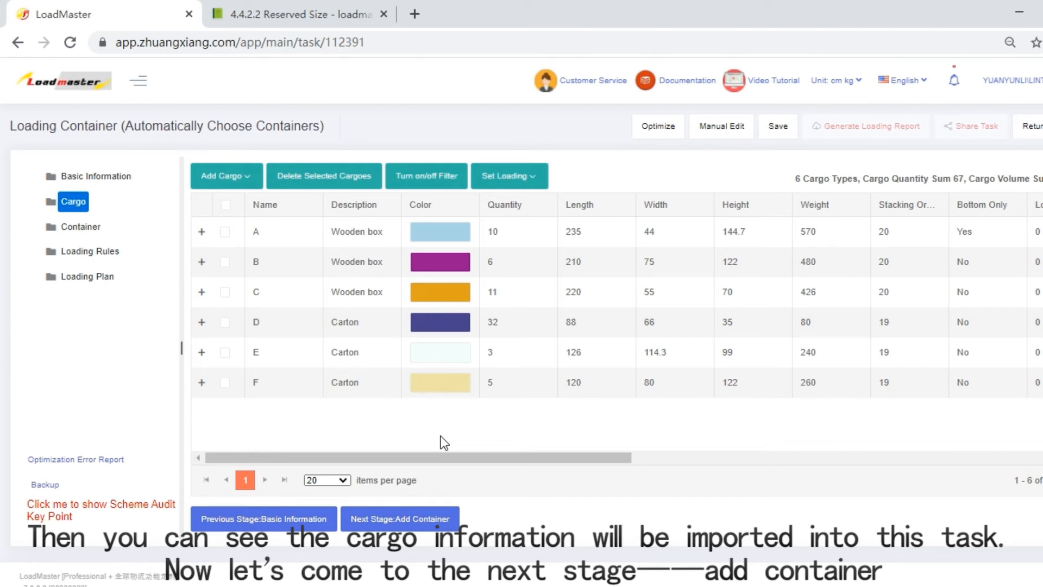
- Proceed to the container stage and import the 40HC, 40GP and 20GP containers from the database
click(418, 519)
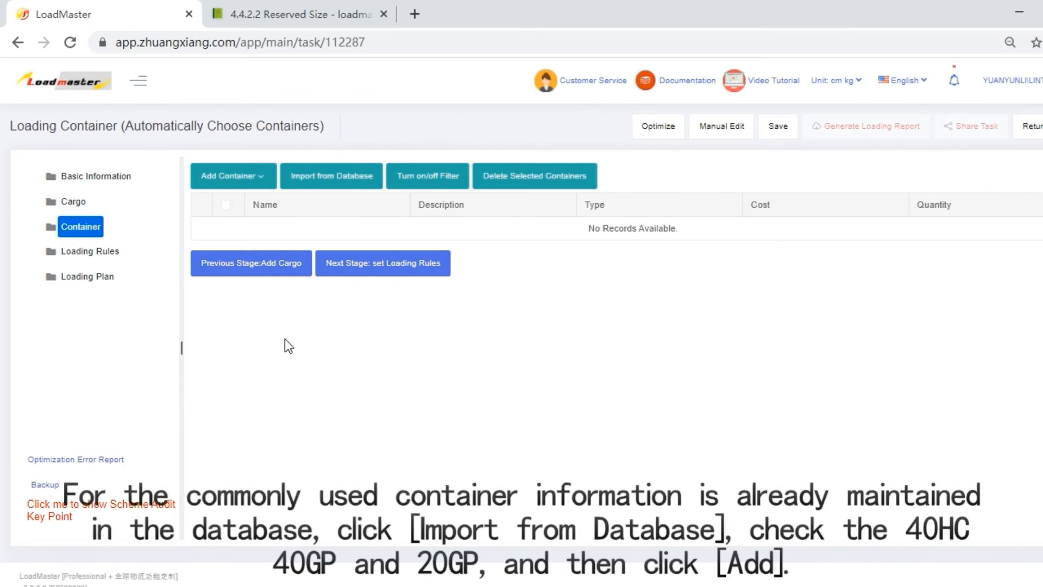
click(352, 176)
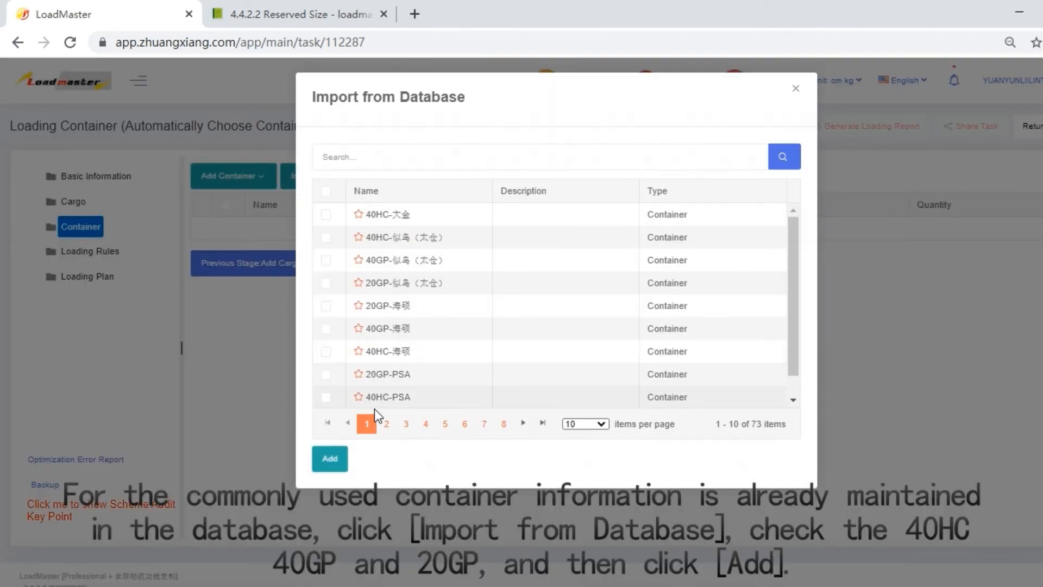
click(386, 423)
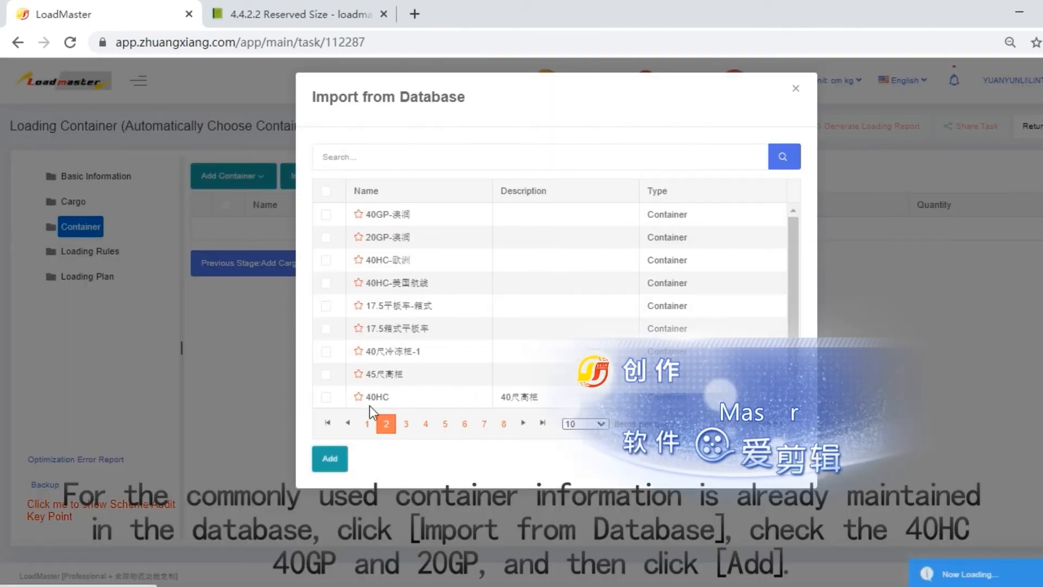
click(326, 396)
click(330, 458)
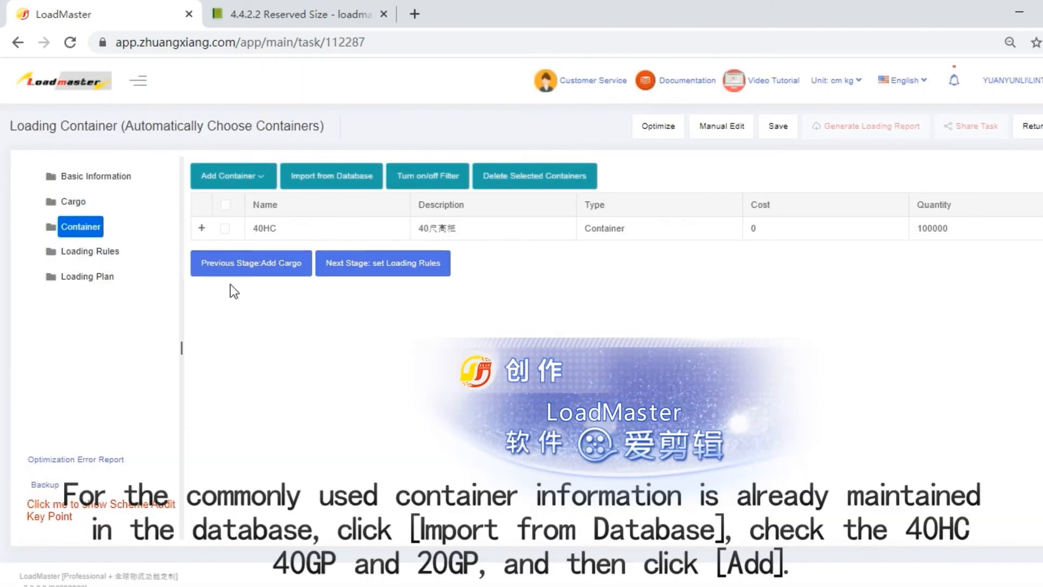
click(353, 179)
click(407, 424)
click(327, 215)
click(326, 237)
click(332, 460)
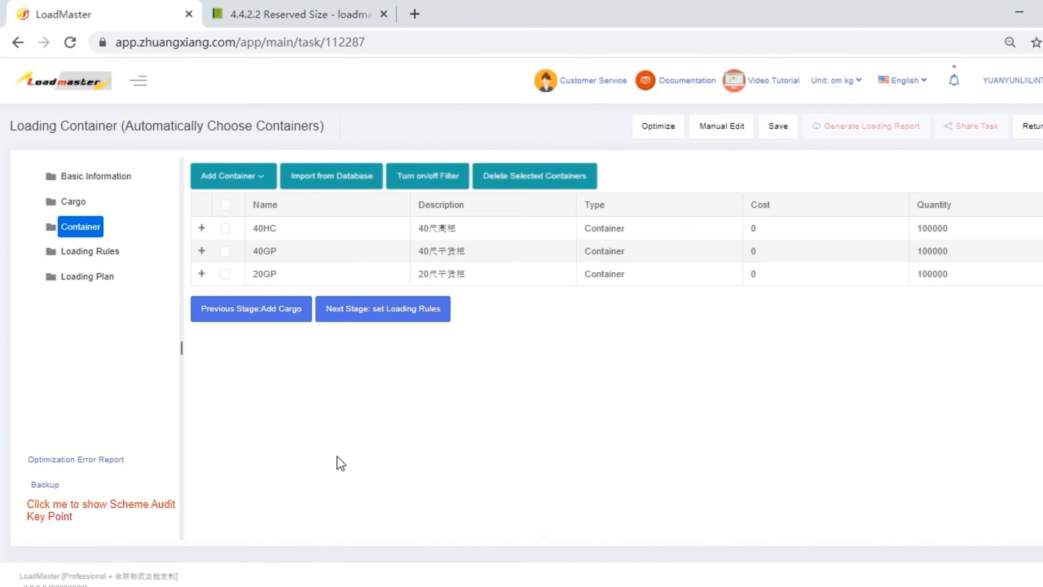
- Set the 40HC container's corner casting length, width and height to 10 cm, and its reserved length to 10, width to 5 and height to 5 cm
click(202, 229)
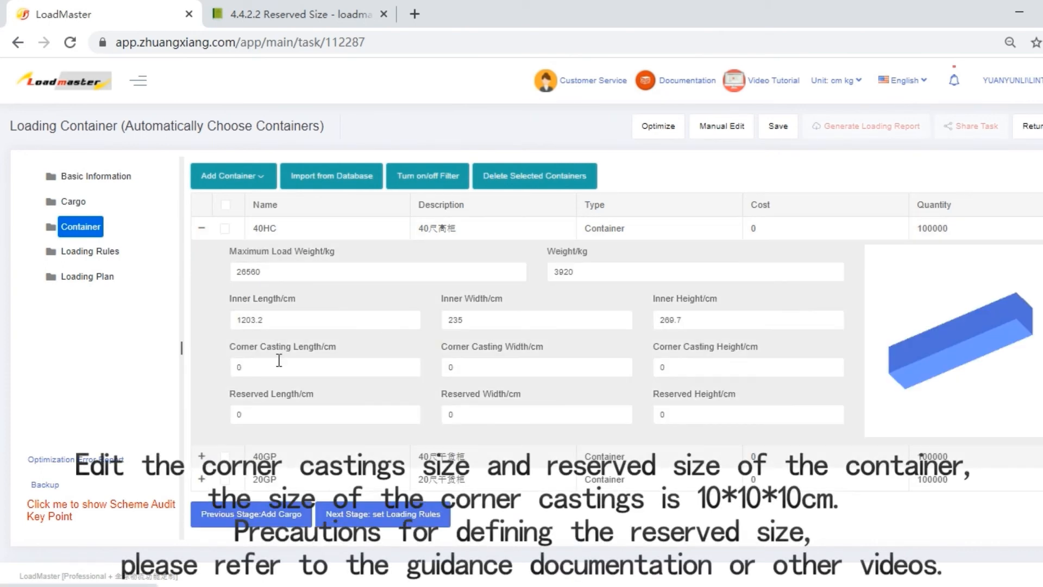
double_click(262, 366)
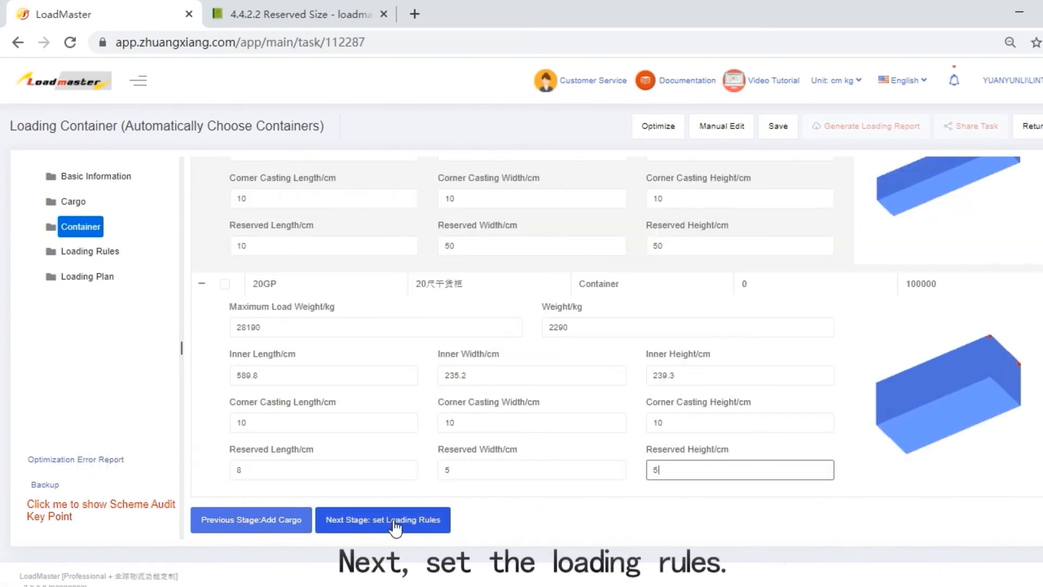
- Optimize the loading with the default loading rules, and review the plan's loading steps and balance analysis
click(395, 520)
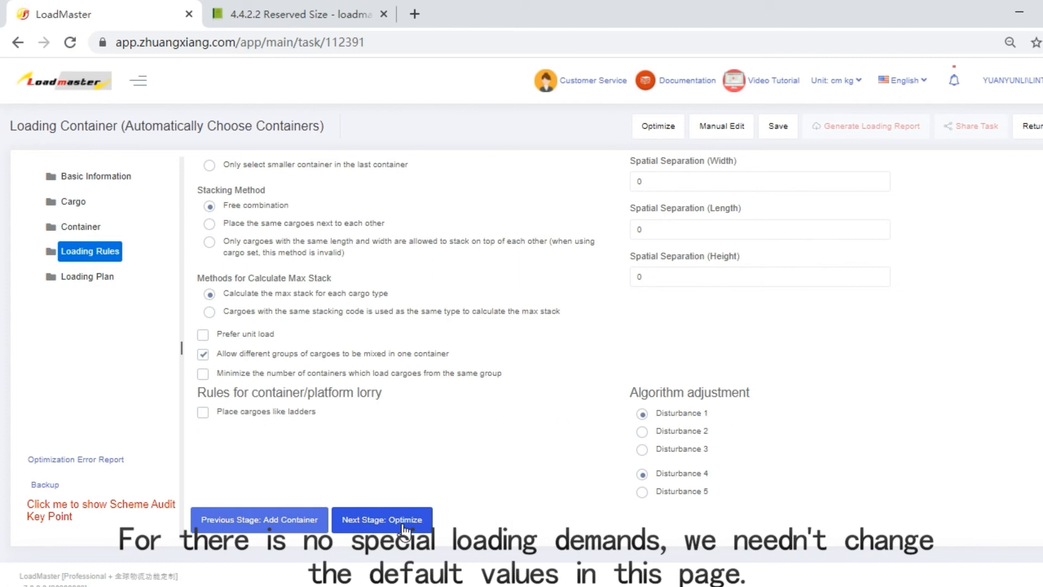
click(664, 133)
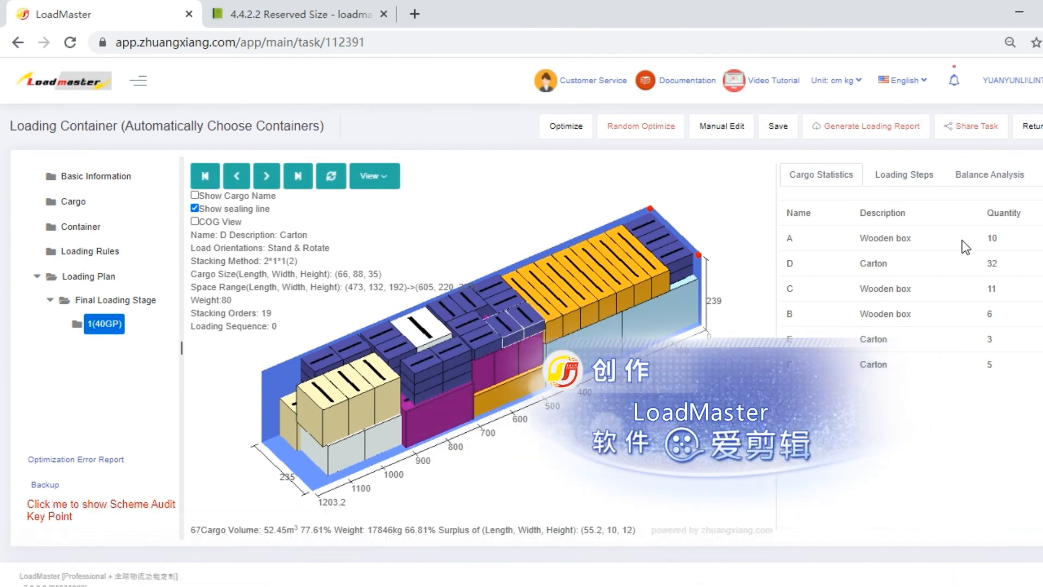
click(898, 186)
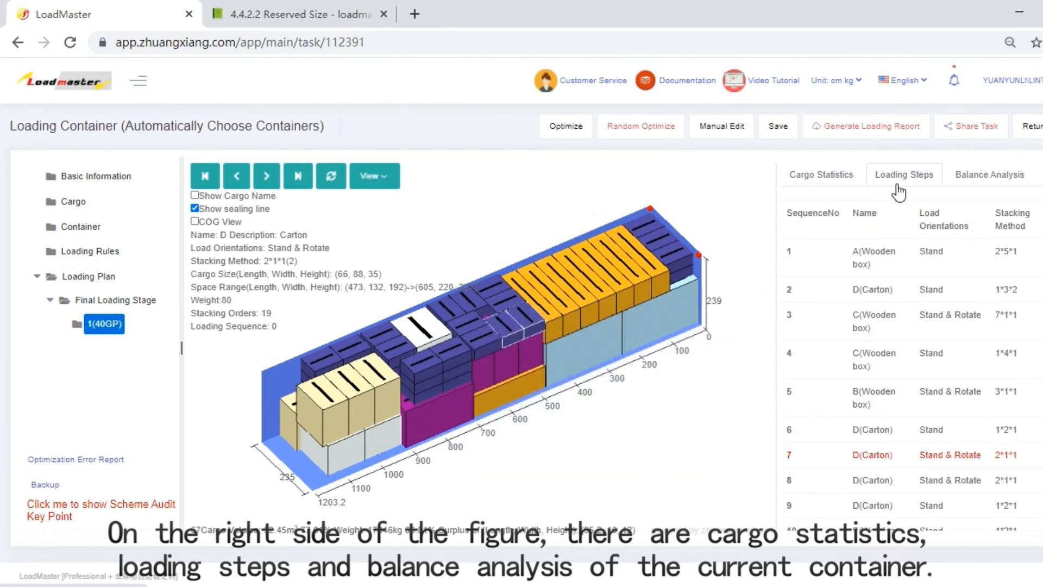
click(976, 178)
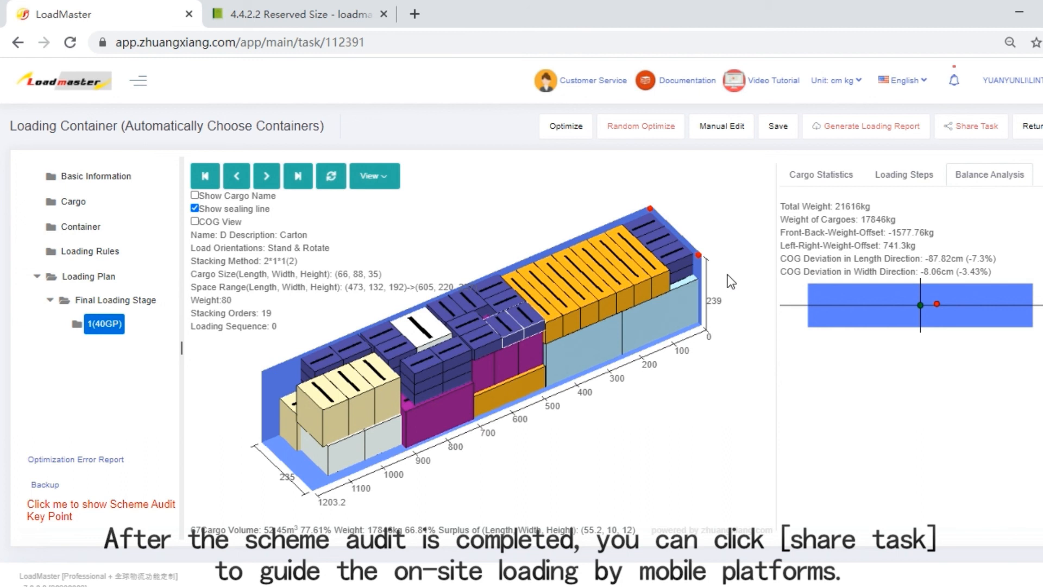
- Look at the options for sharing the task and for generating the loading report
click(970, 133)
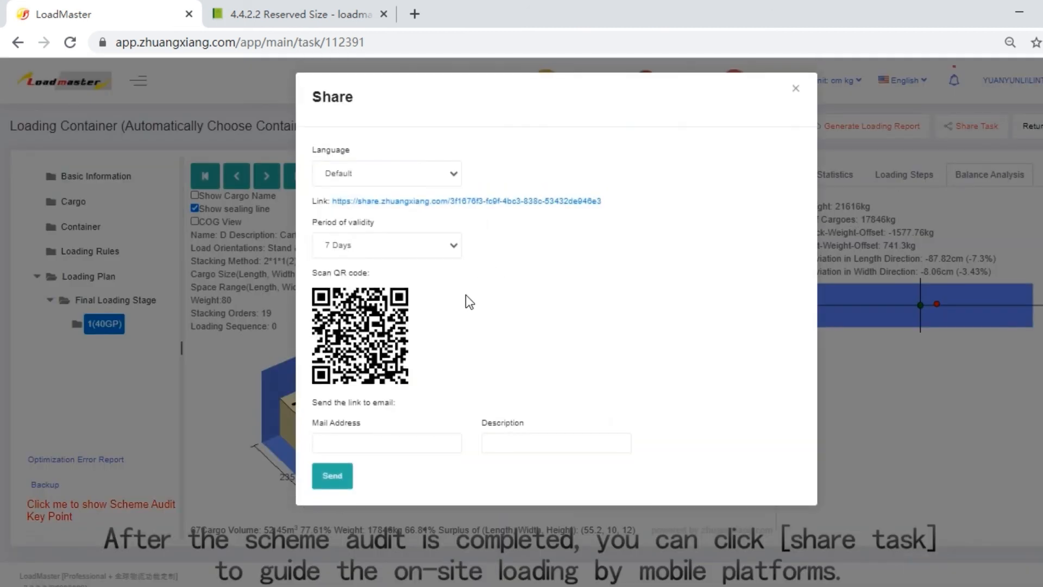
click(796, 89)
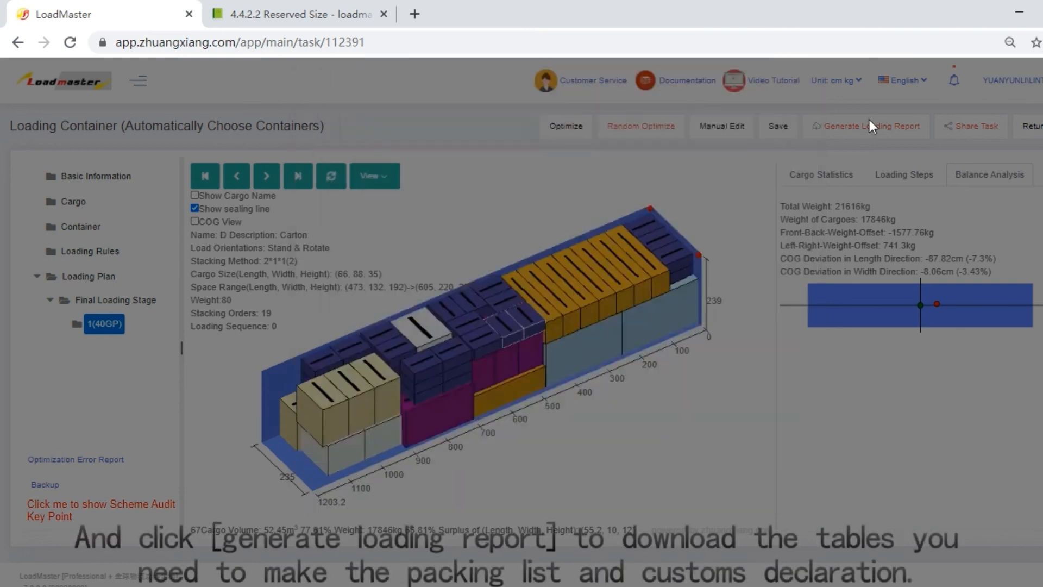
click(874, 126)
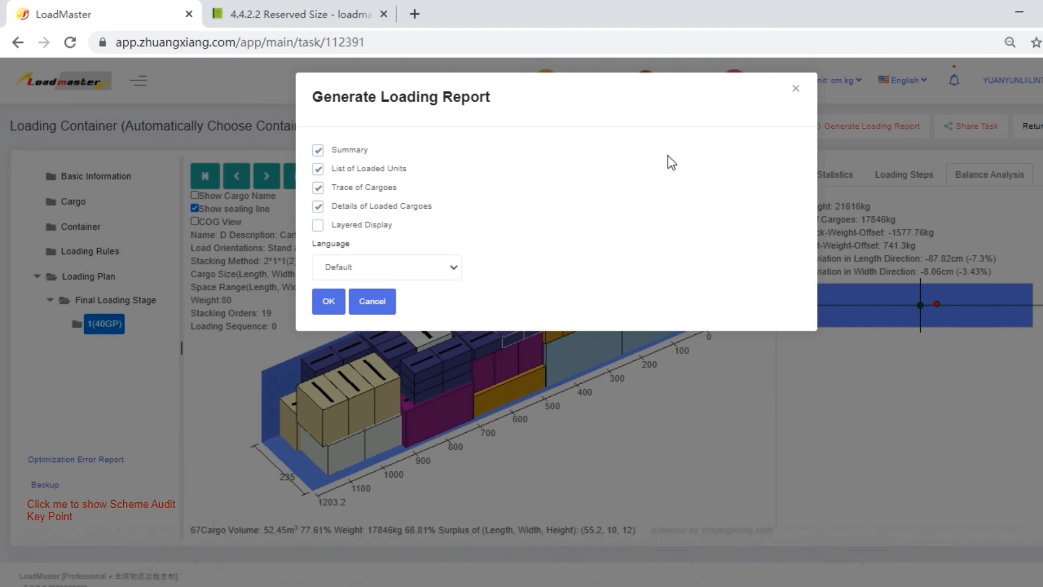
click(796, 88)
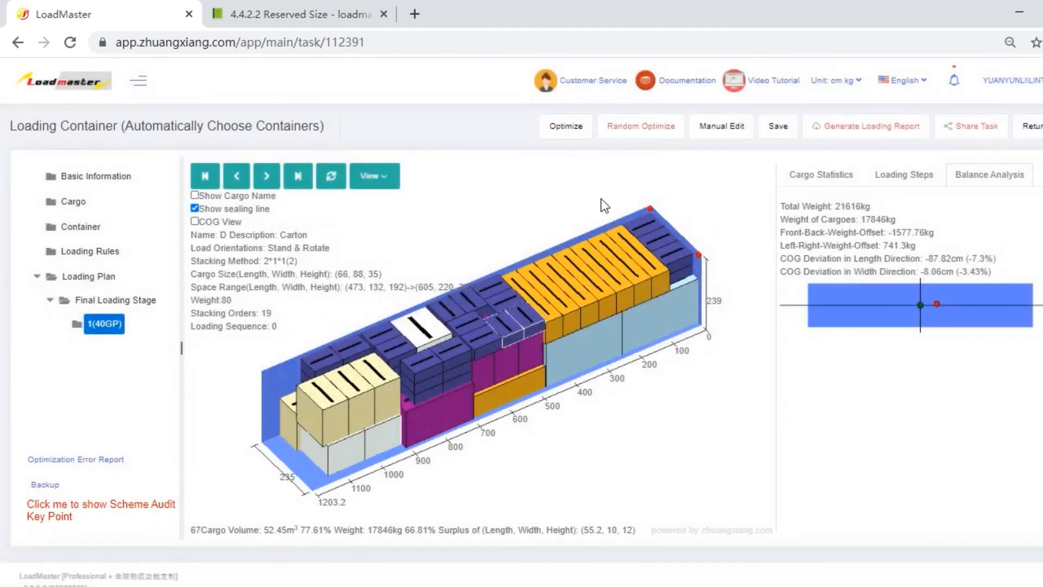